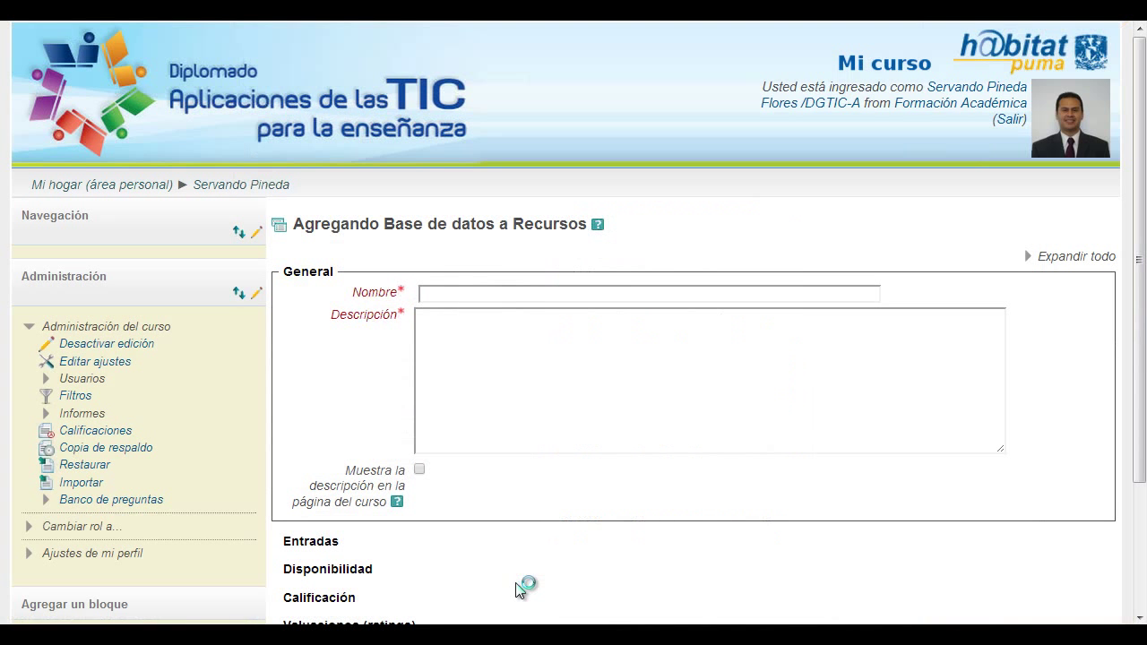
- Enter 'Base de Datos: prueba 1' as the name and a one-sentence example description
click(491, 299)
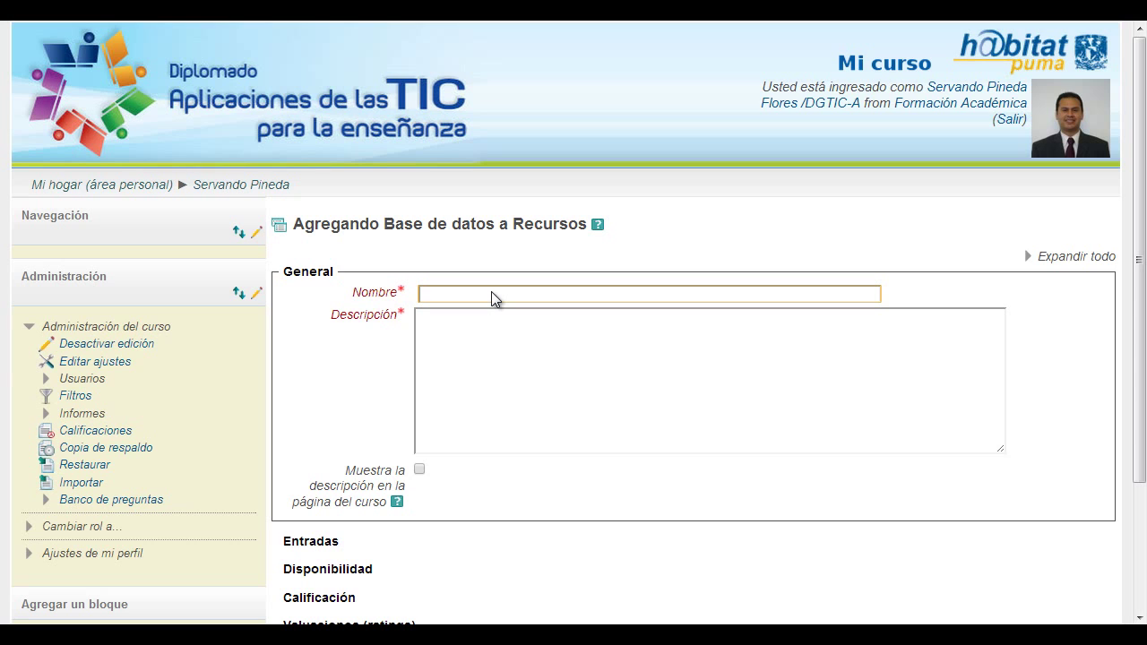
text(Base d)
text(e Datos: prueba)
key(BackSpace)
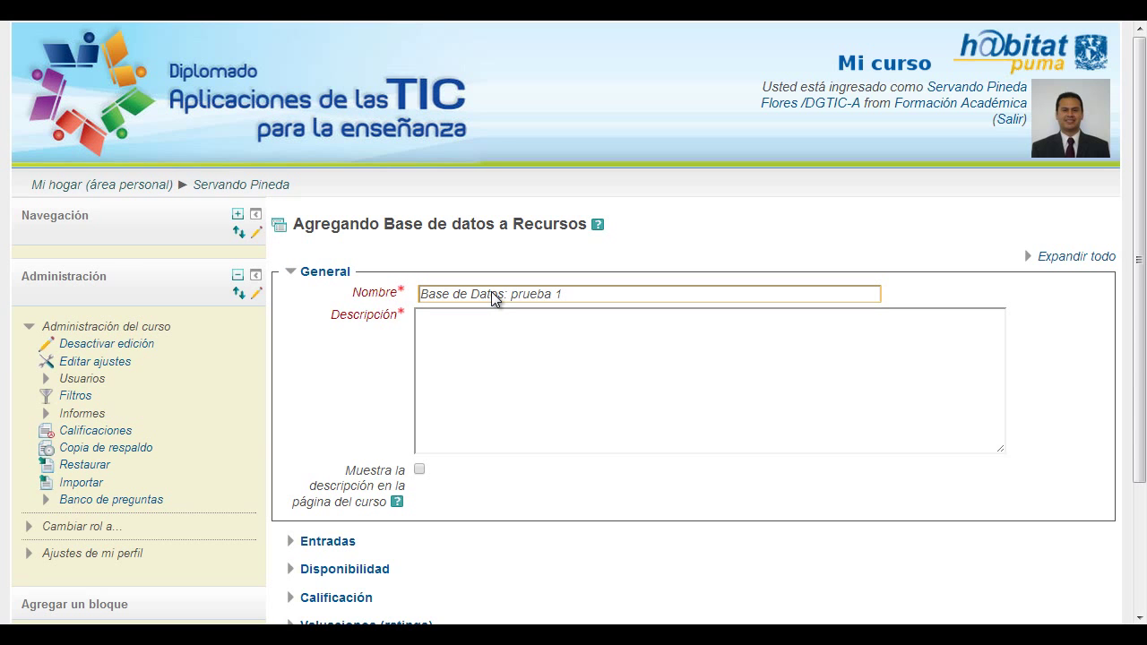
click(489, 356)
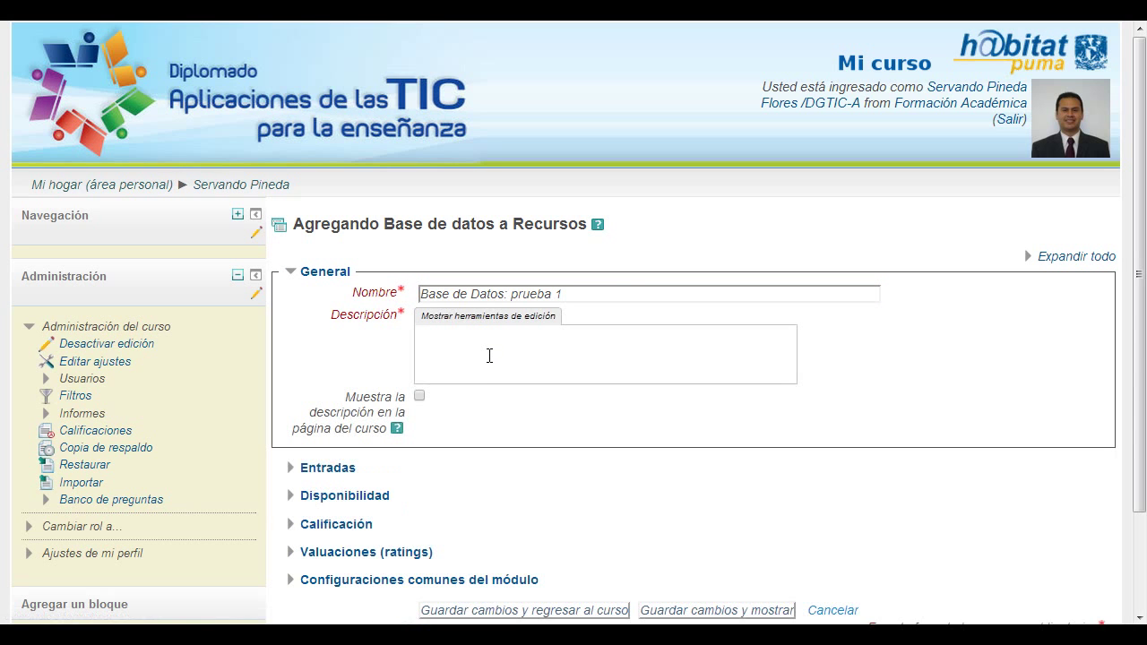
text(Esta base de dat)
text(os e)
text(es )
text(un ejemp)
text(lo de cómo gener)
text(ar una.)
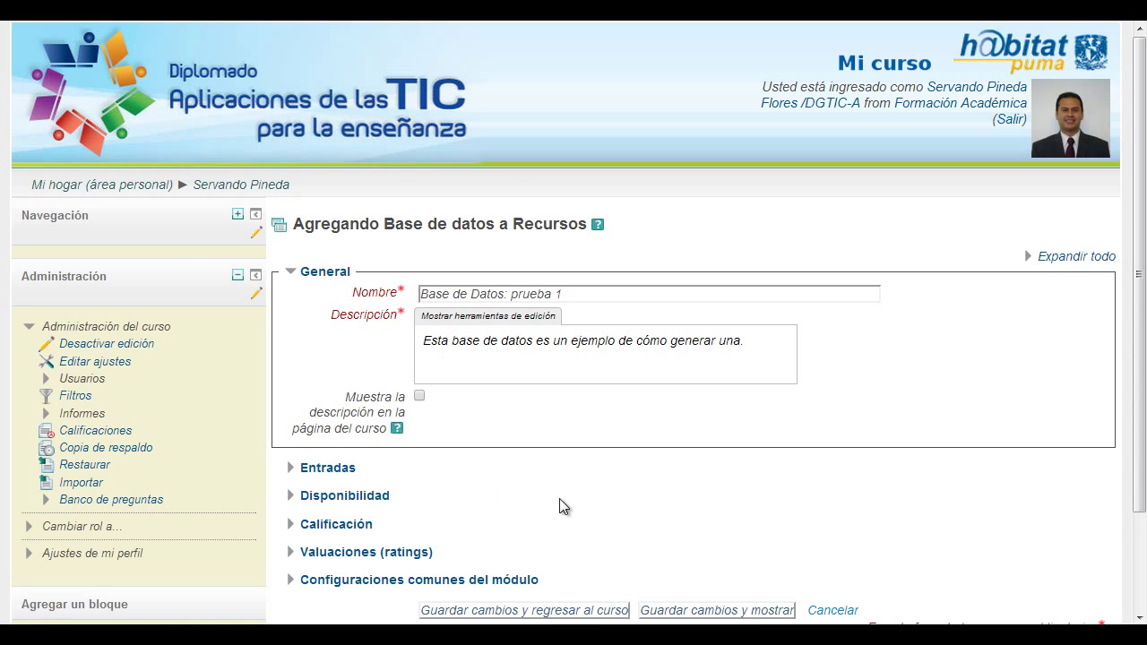
- Expand all settings and set rating aggregation to 'Valuación (rating) máxima' with scale 10
click(1035, 256)
drag(1144, 125, 1145, 378)
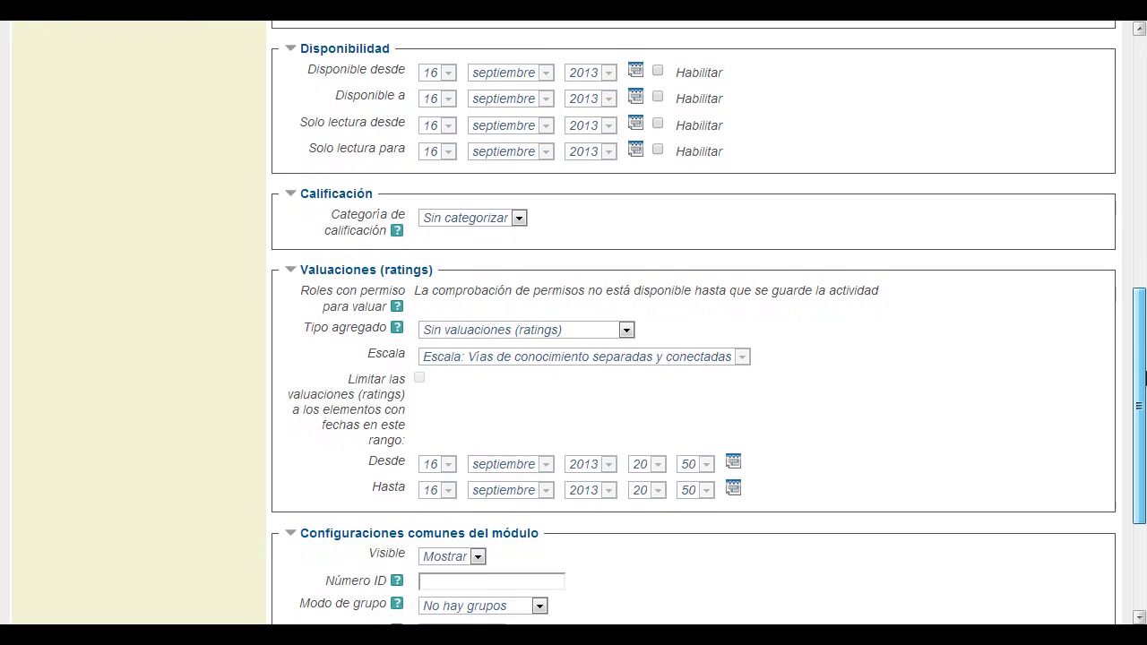
click(578, 338)
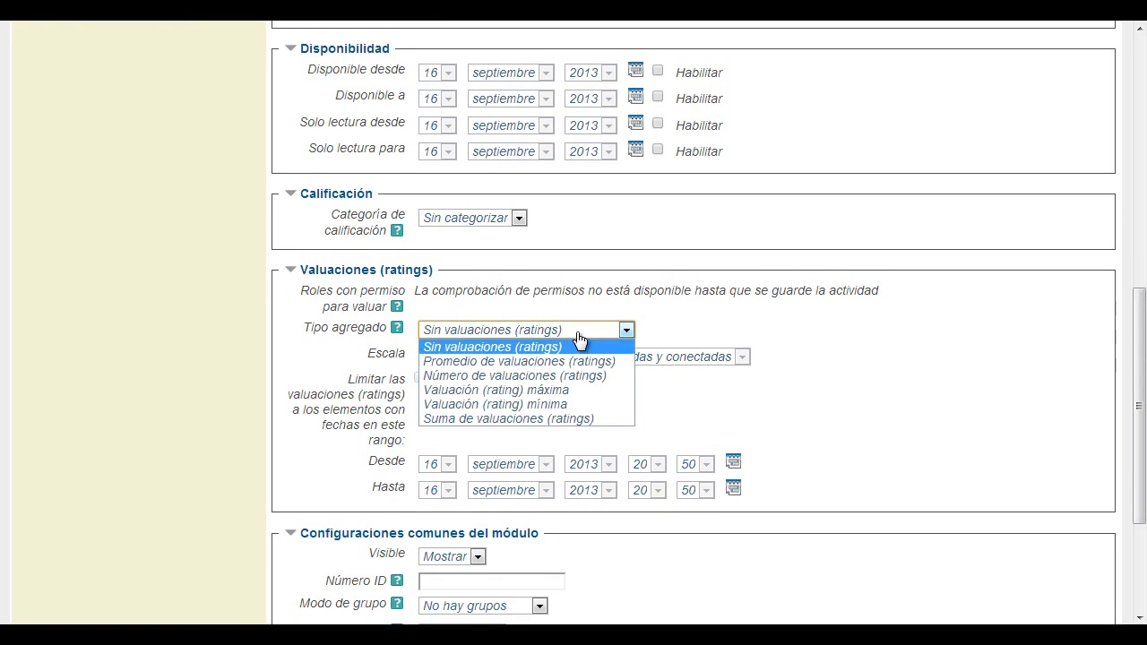
click(599, 393)
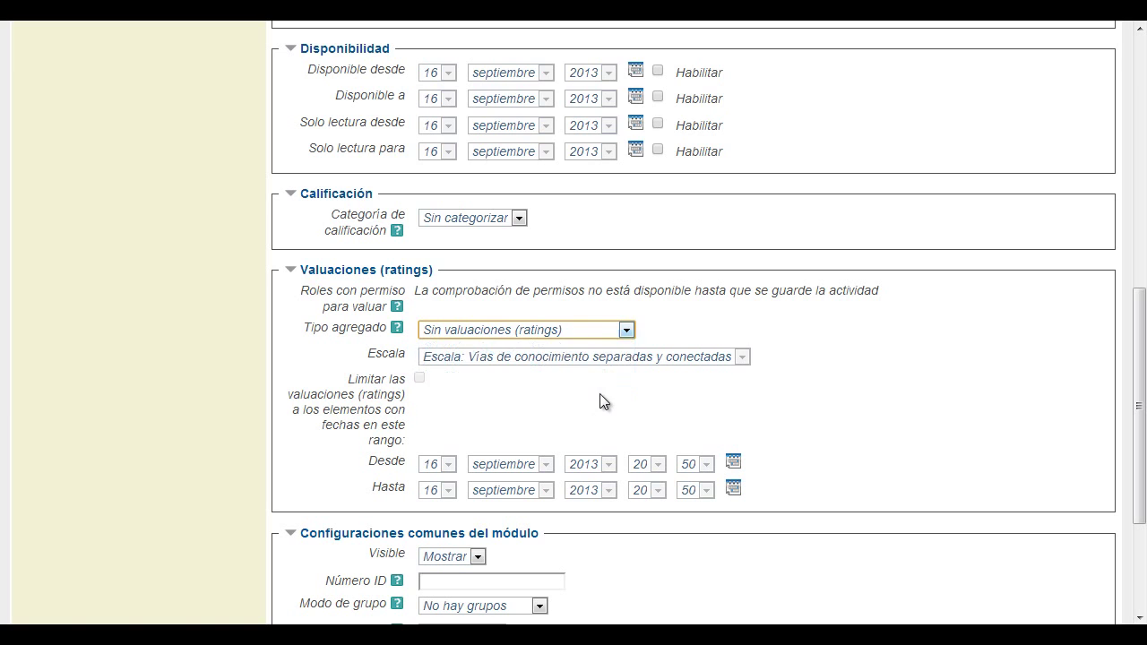
click(602, 357)
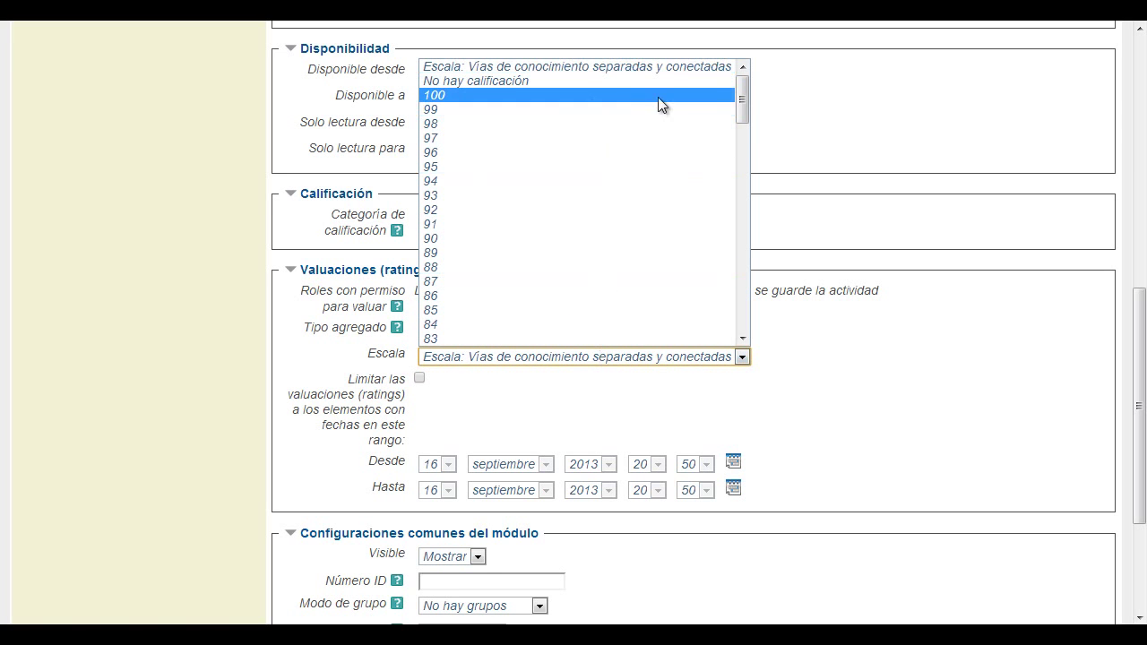
drag(740, 100, 740, 306)
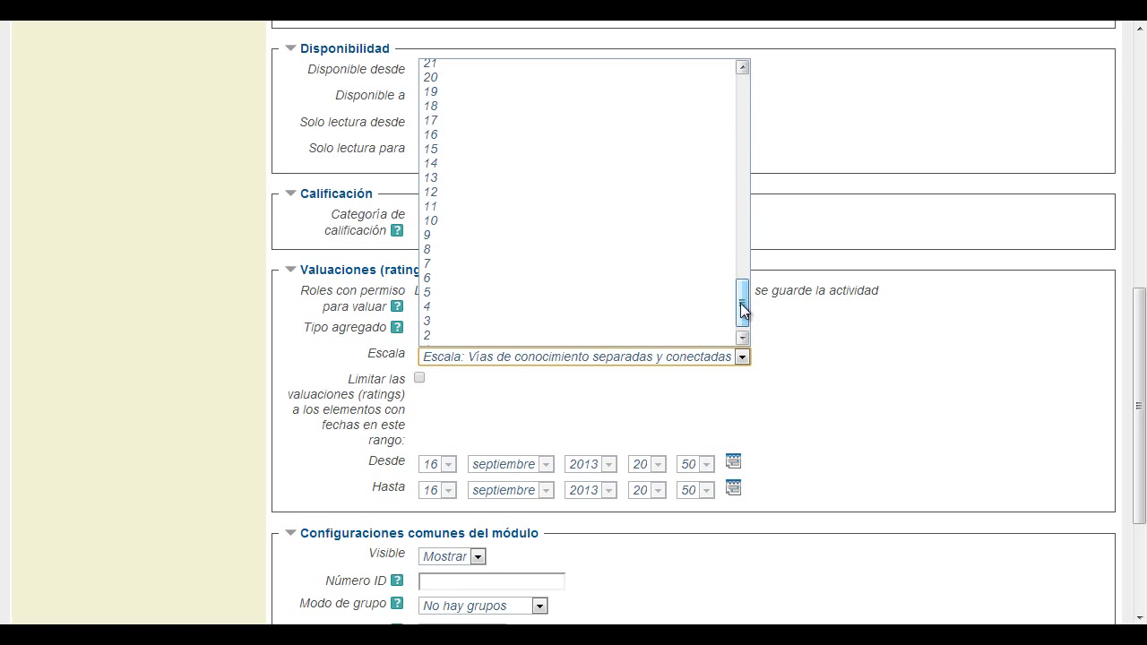
click(716, 221)
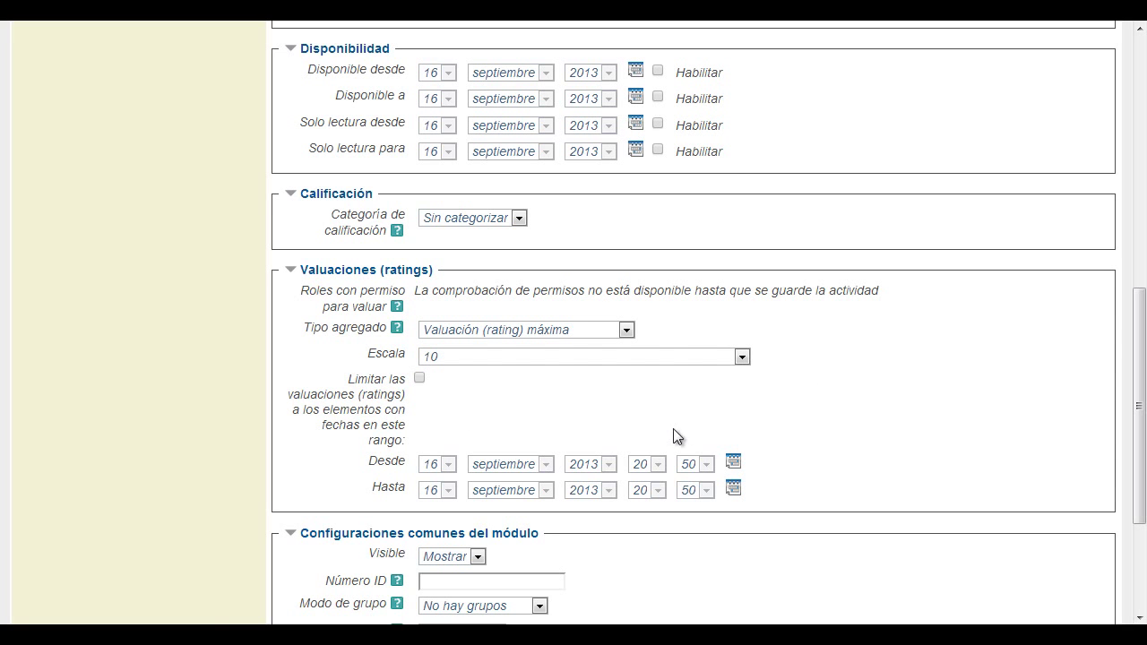
drag(1140, 324, 1144, 410)
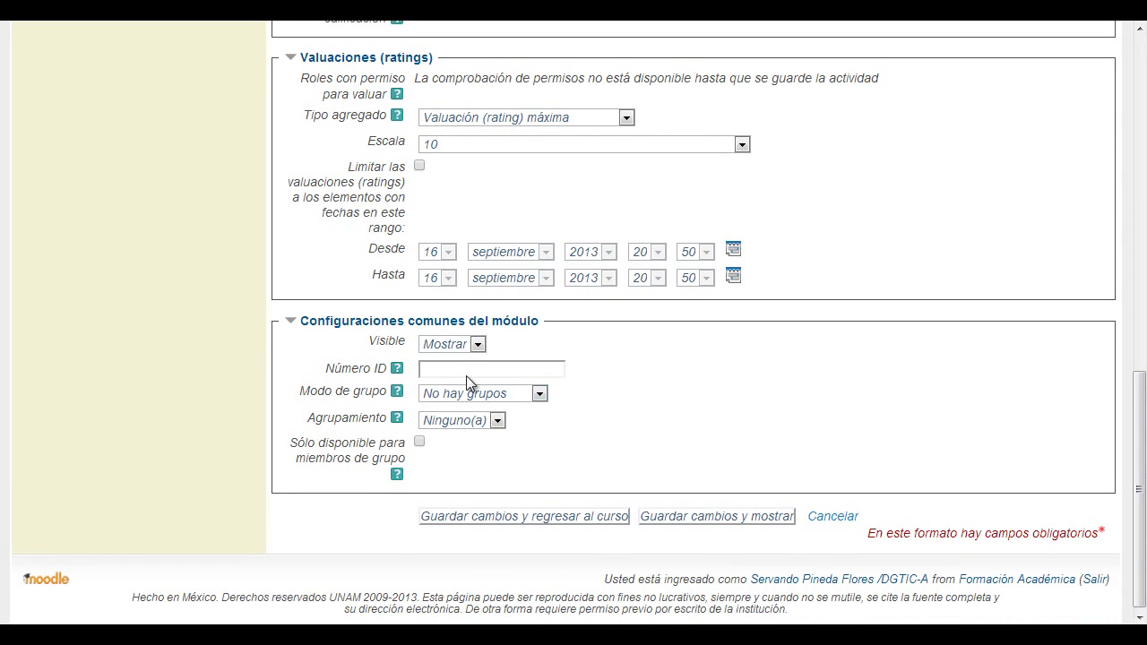
drag(1133, 427, 1140, 108)
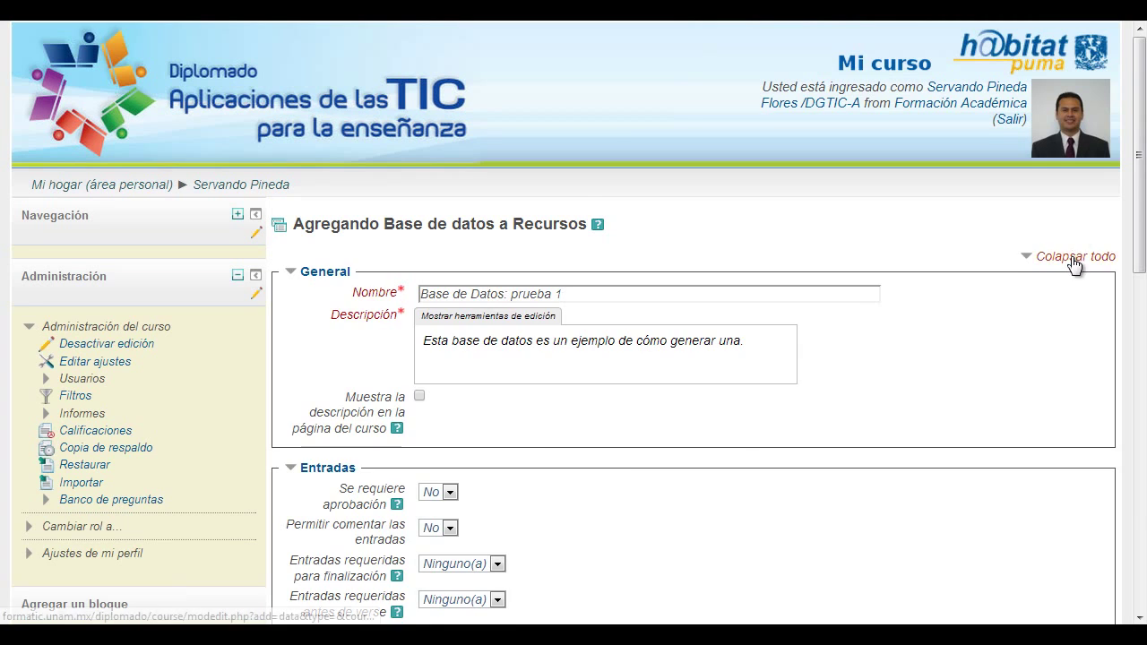
- Collapse the form and save with 'Guardar cambios y regresar al curso'
click(1074, 254)
scroll(1145, 205, down, 1)
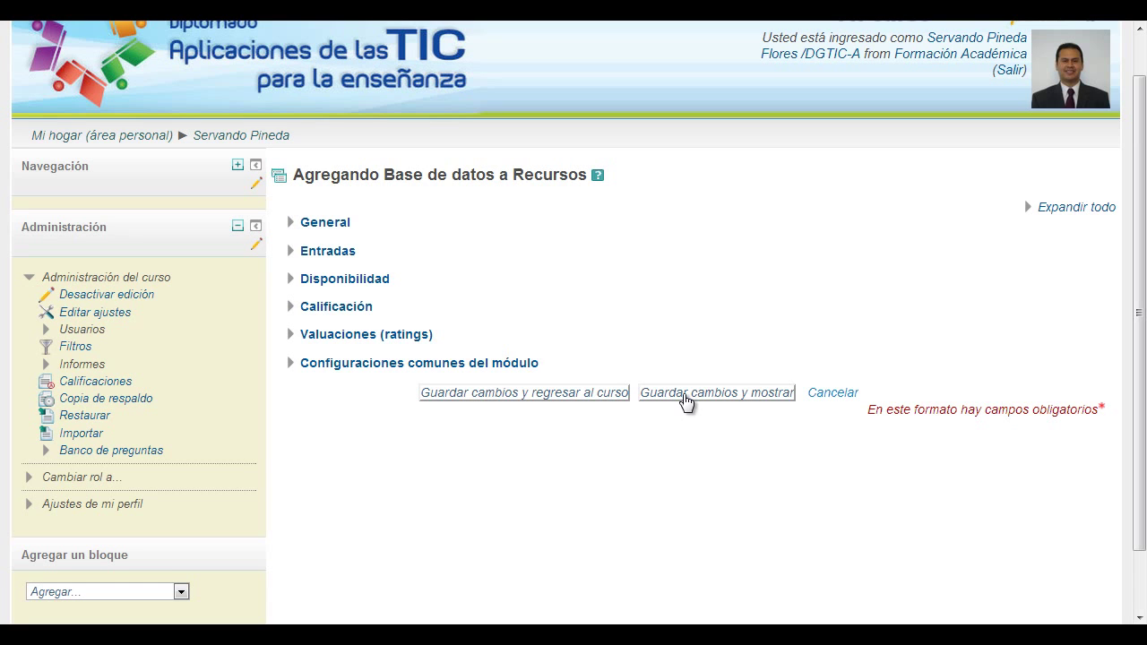
click(538, 399)
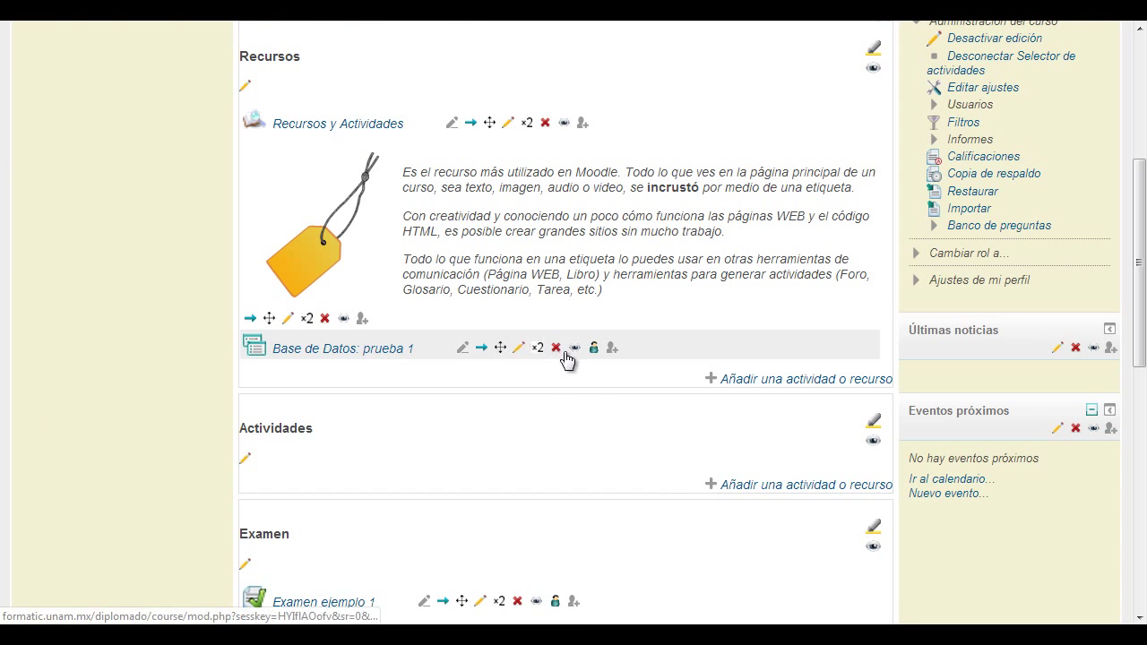
- Drag 'Base de Datos: prueba 1' into Actividades and open it to its Campos page
drag(500, 347, 499, 464)
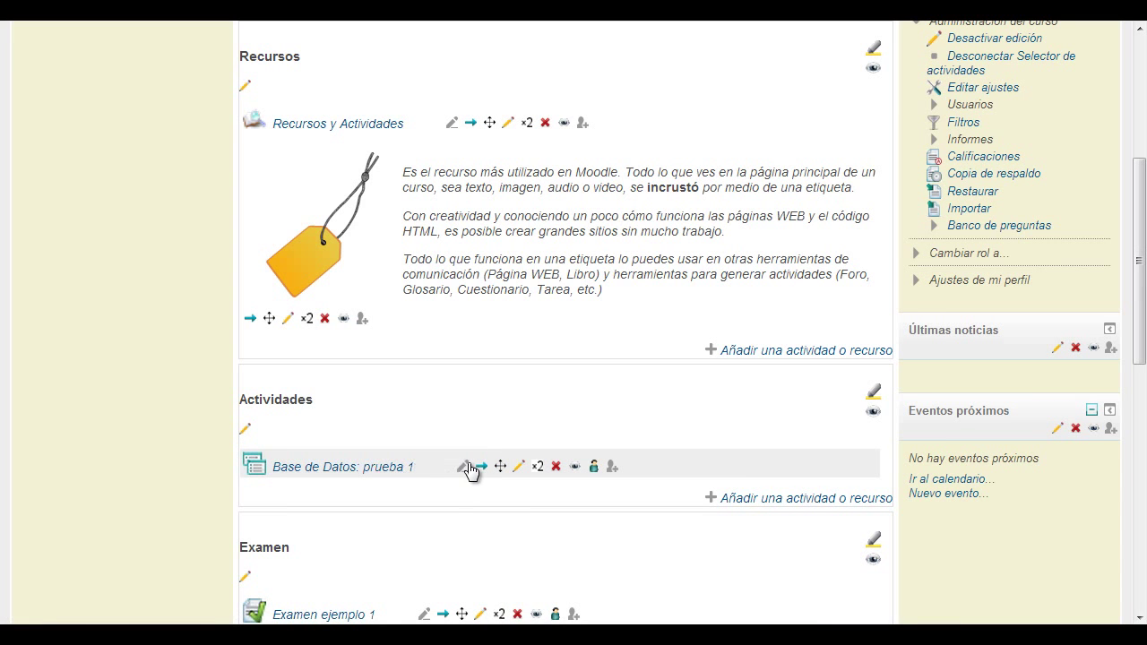
click(387, 469)
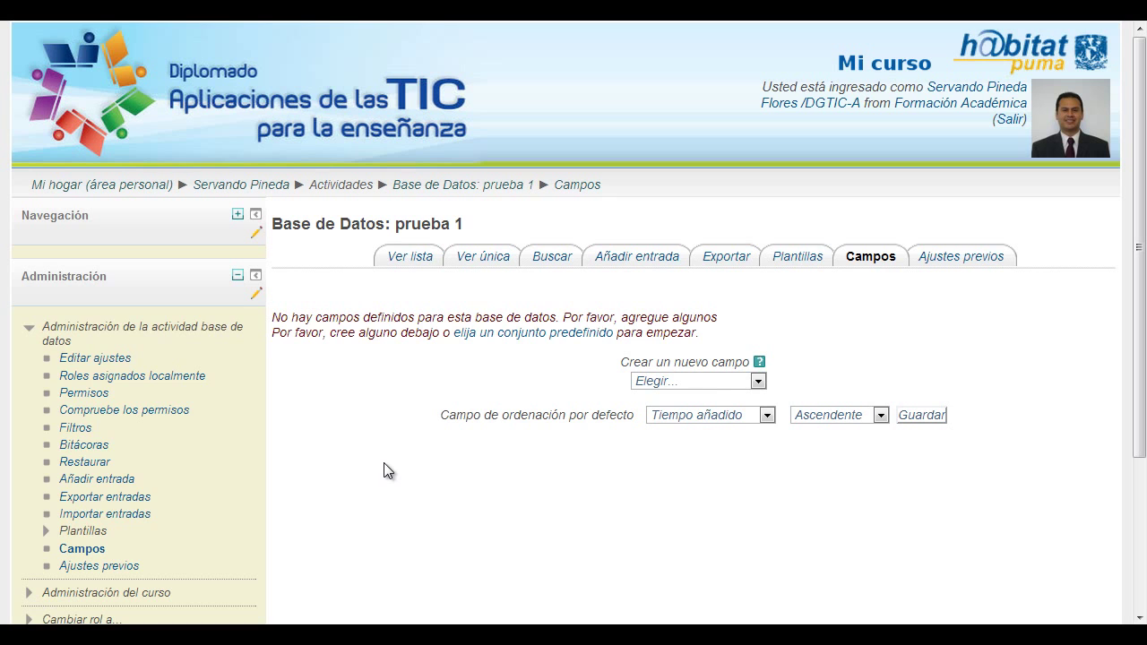
- Add an 'Entrada de texto' field 'Nombre completo' for the teacher's name, paternal surname first
scroll(384, 471, down, 1)
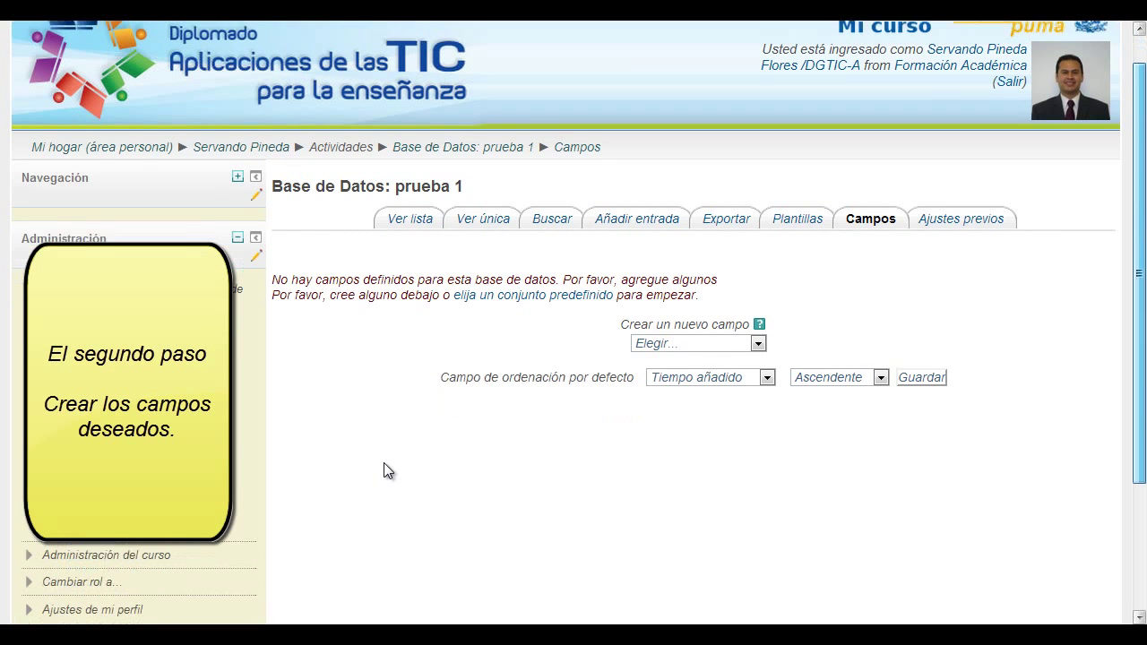
click(757, 336)
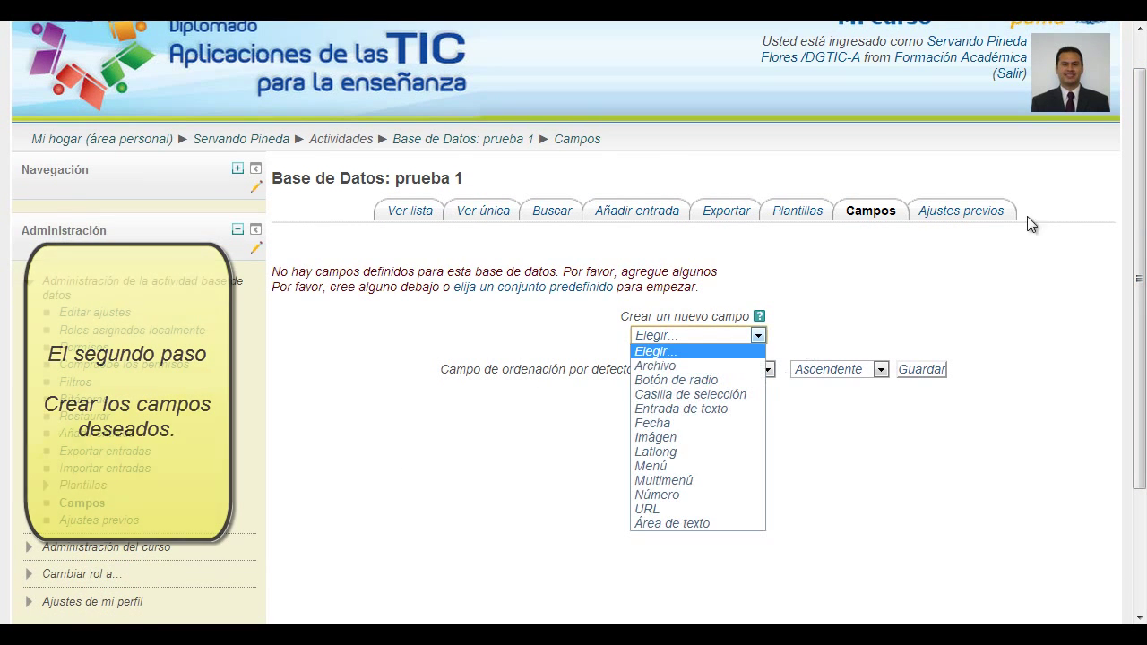
click(682, 408)
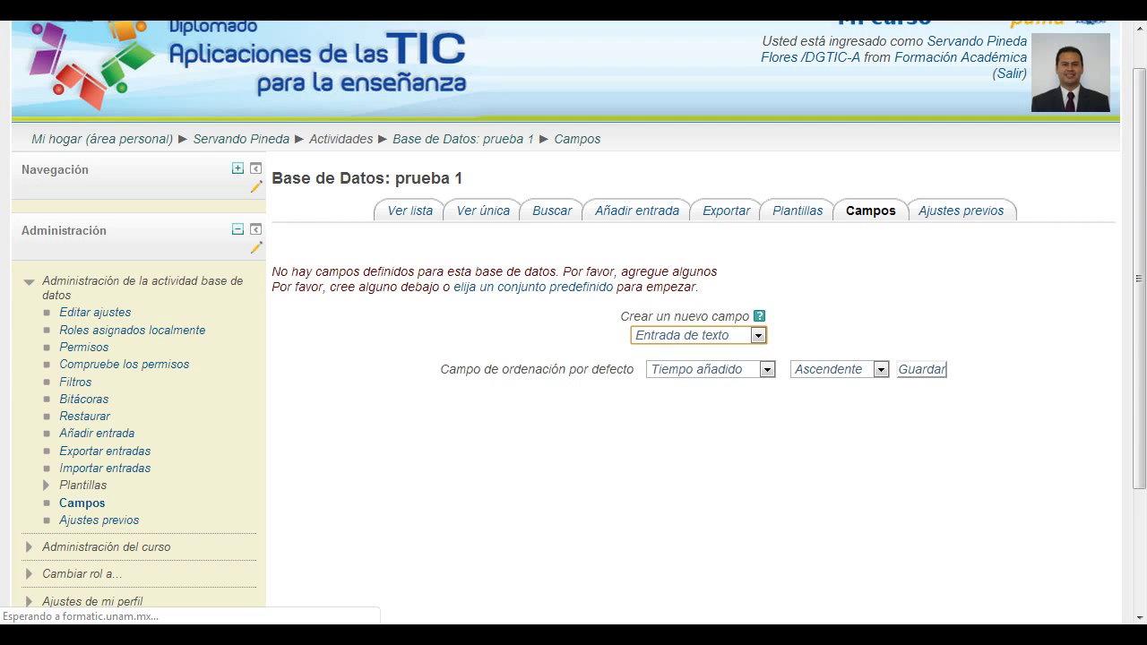
text(Nombre completo)
key(Tab)
text(Nombre completo del profesor iniciando con el nombre)
key(BackSpace)
key(BackSpace)
key(BackSpace)
key(BackSpace)
key(BackSpace)
key(BackSpace)
key(BackSpace)
text(apellido paterno)
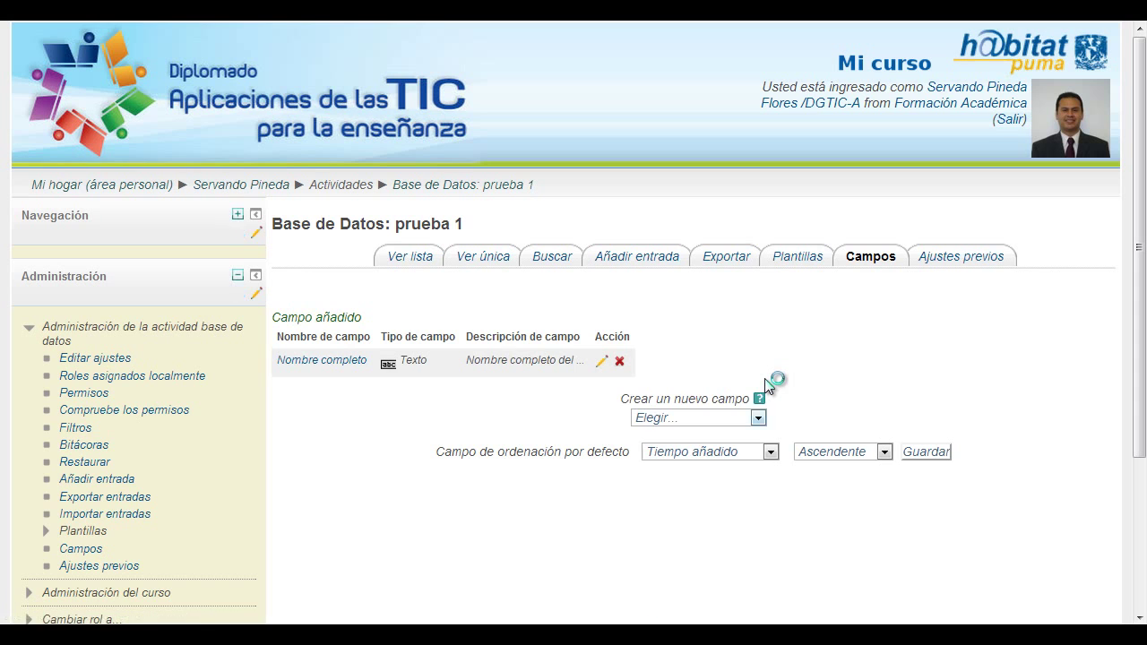
key(alt+Down)
key(Down)
key(Down)
key(Down)
key(Down)
key(Down)
key(Down)
key(Down)
key(Down)
key(Down)
key(Down)
key(Down)
- Add URL field 'Liga al canal en YouTube' described as a link to visit the teacher's videos
key(Return)
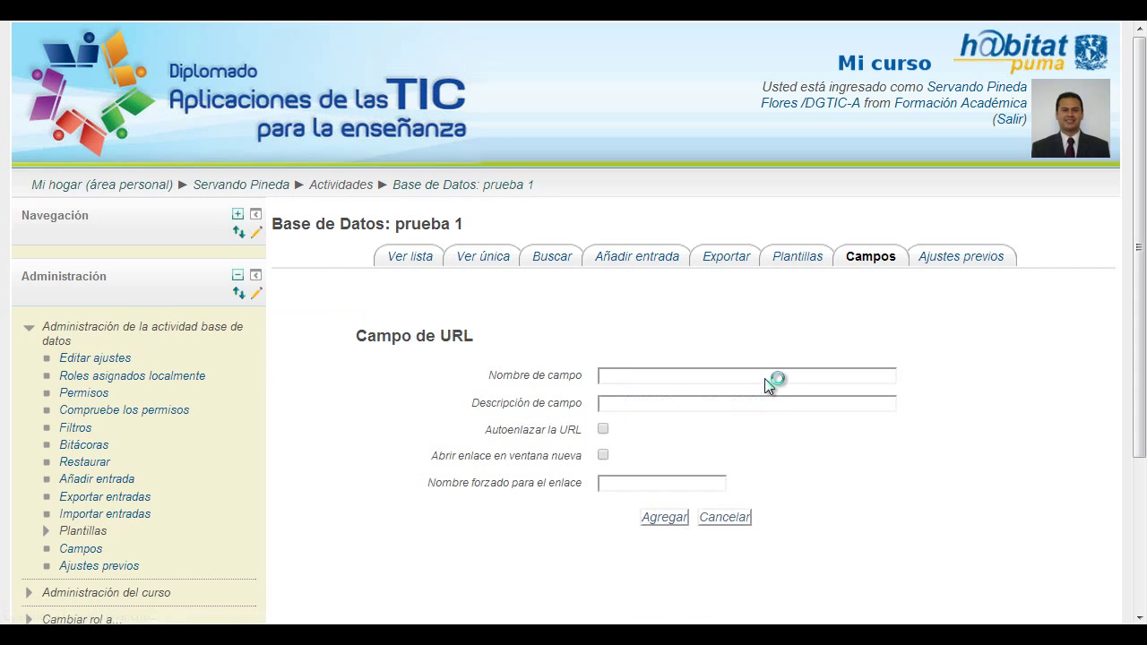
text(Liga al canal en YouTube)
key(Tab)
text(Liga para revisar sus videos)
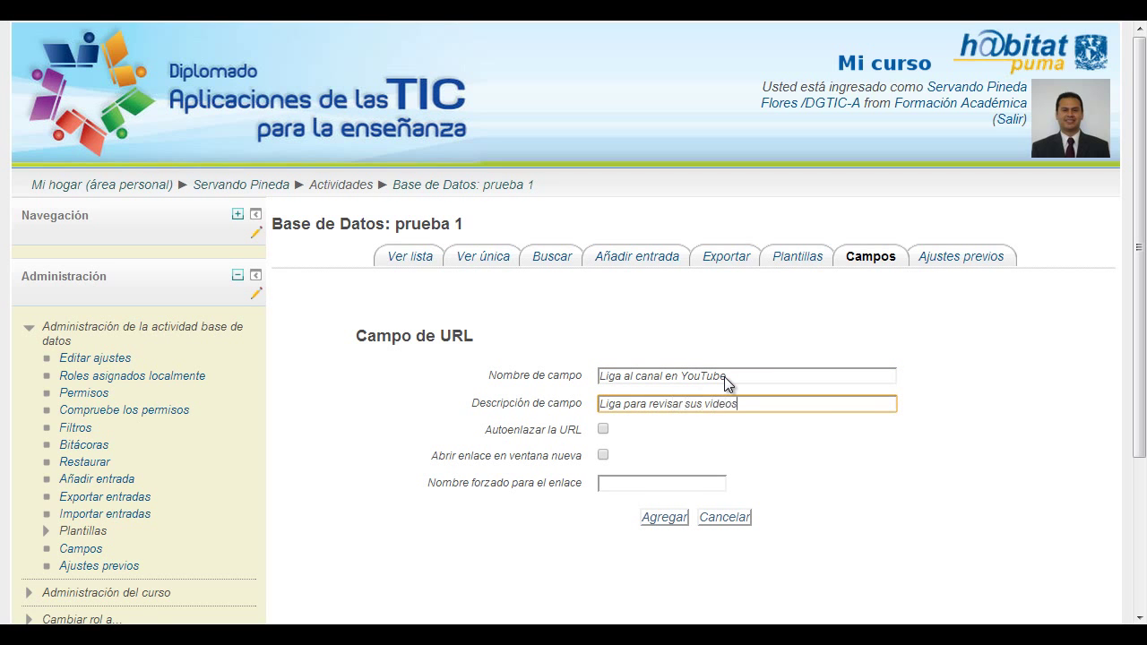
text( del profesor en YouTube)
key(ctrl+Left)
key(ctrl+Left)
key(ctrl+Left)
key(ctrl+Left)
key(ctrl+Left)
key(ctrl+Left)
key(ctrl+Left)
key(shift+Right)
key(shift+Right)
key(shift+Right)
key(shift+Right)
key(shift+Right)
key(shift+Right)
key(shift+Right)
text(visitar)
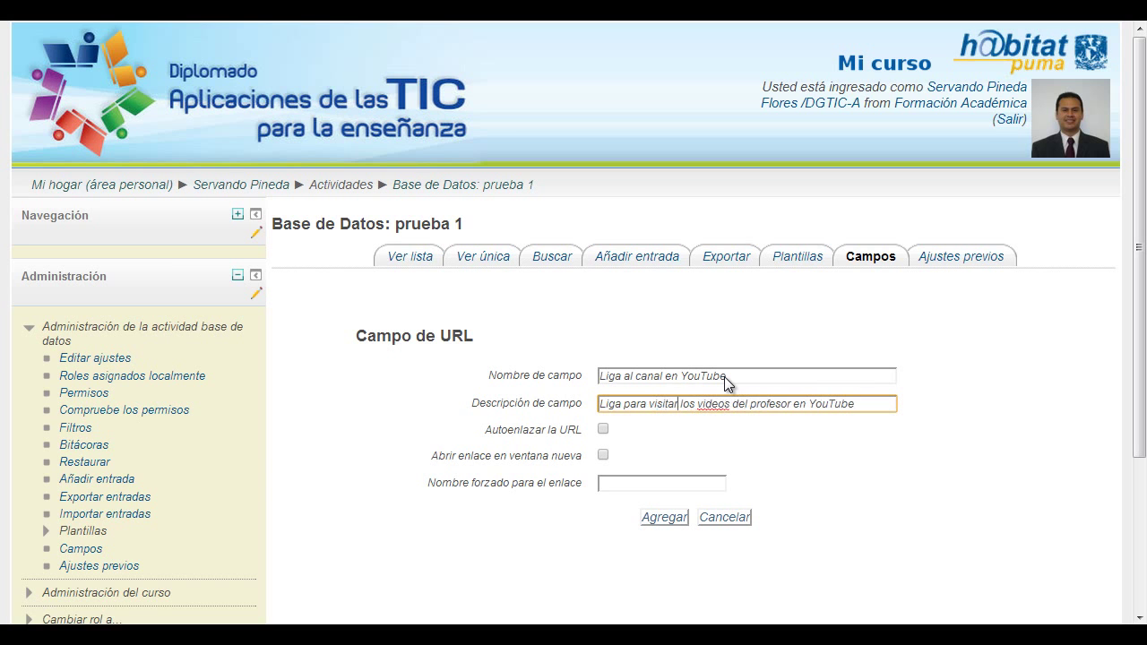
key(Return)
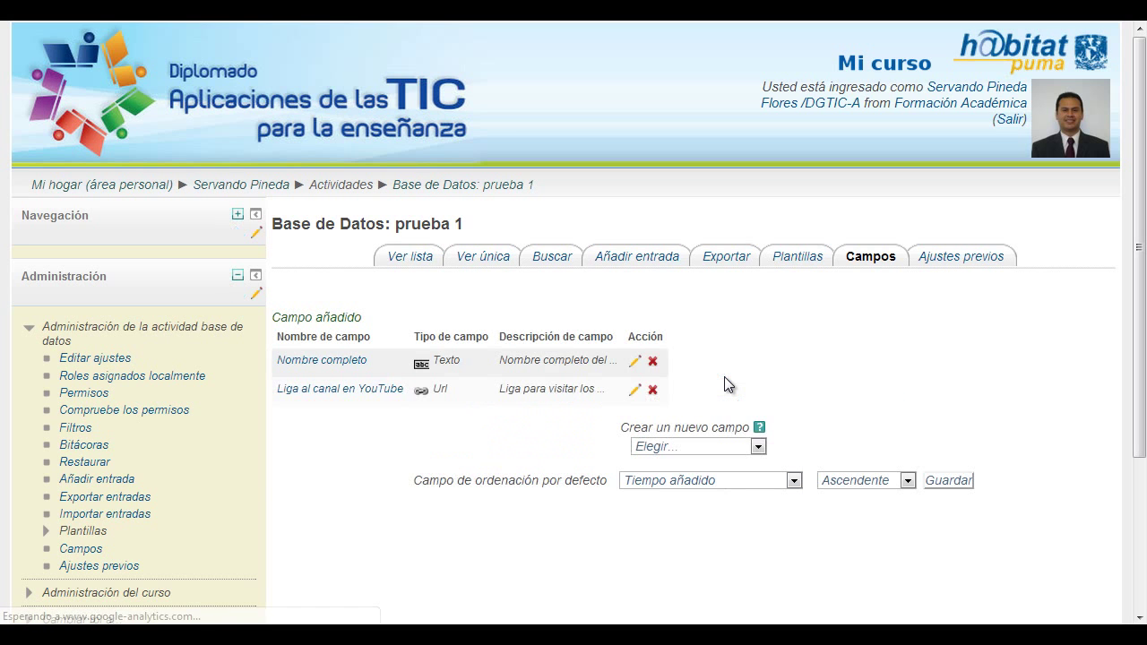
key(alt+Down)
- Choose an Archivo field named 'CV', describing it as uploading a short .docx summary
key(Down)
key(Down)
key(Down)
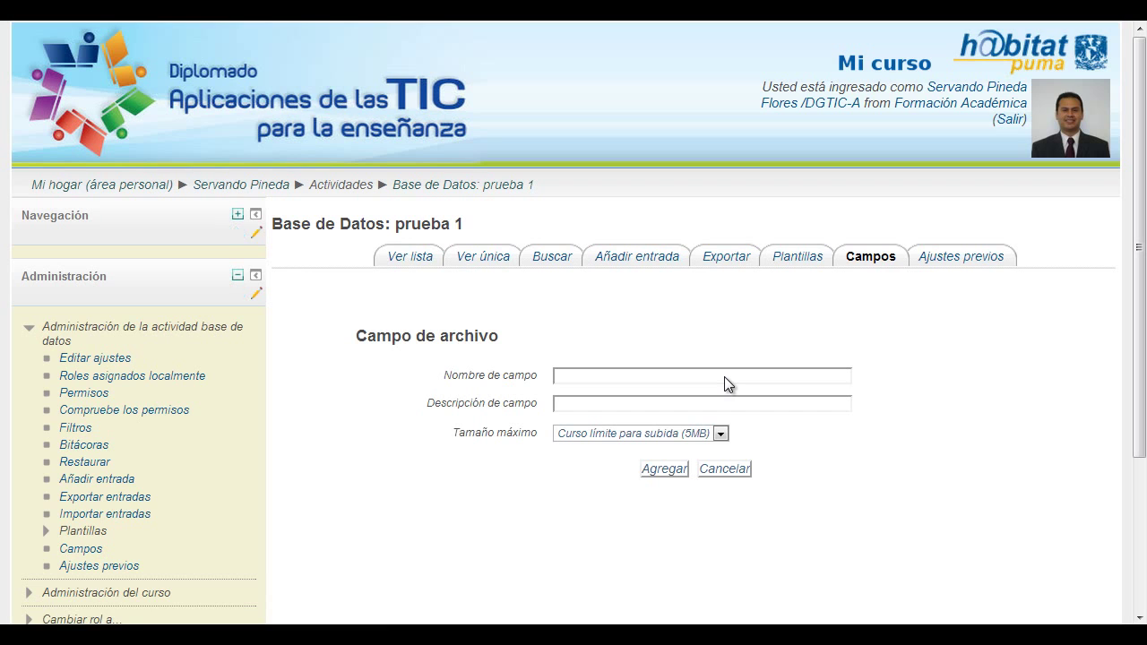
text(CV)
key(Tab)
text(Ca)
key(BackSpace)
key(BackSpace)
text(Ca)
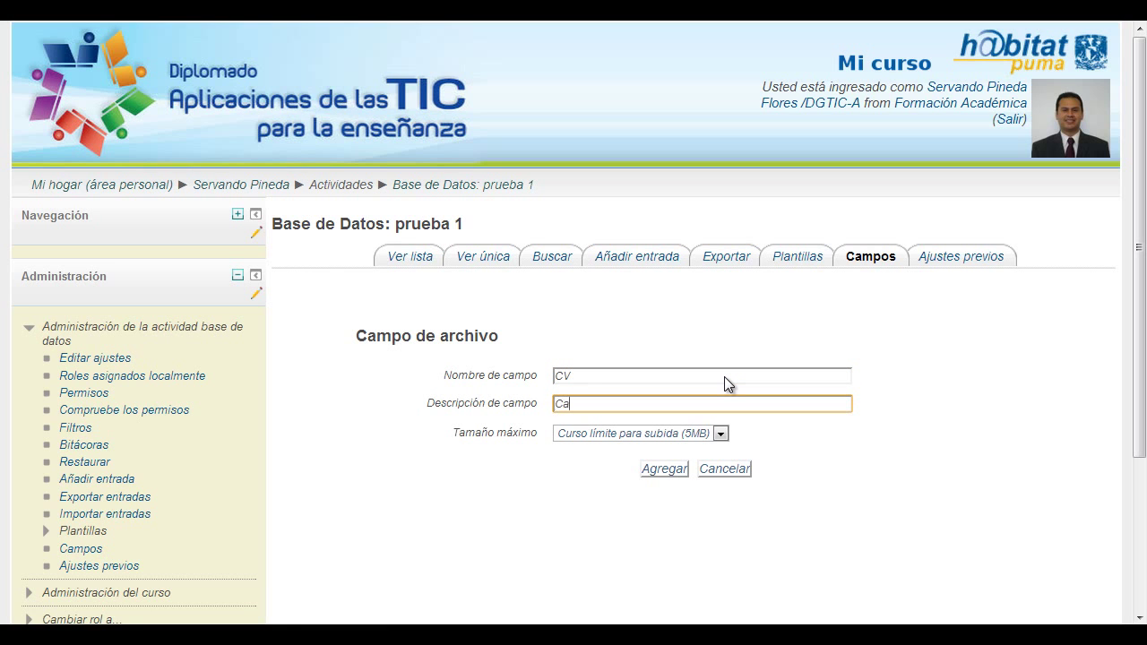
text(rgar una pequeña reseña)
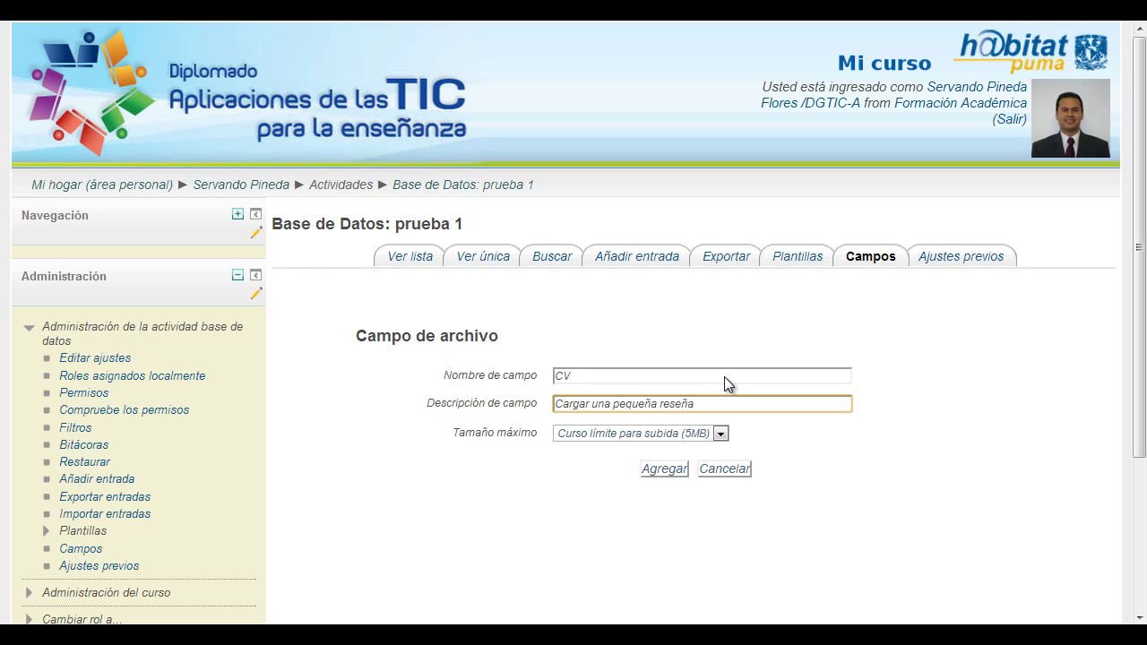
text( del)
key(ctrl+a)
key(BackSpace)
text(Cargar una pequela re)
key(BackSpace)
key(BackSpace)
key(BackSpace)
key(BackSpace)
key(BackSpace)
text(ña reseña en .do)
key(BackSpace)
key(BackSpace)
- Finish the CV description ending '.docx del profeso' and add the CV field
text(.docx del profeso)
click(664, 469)
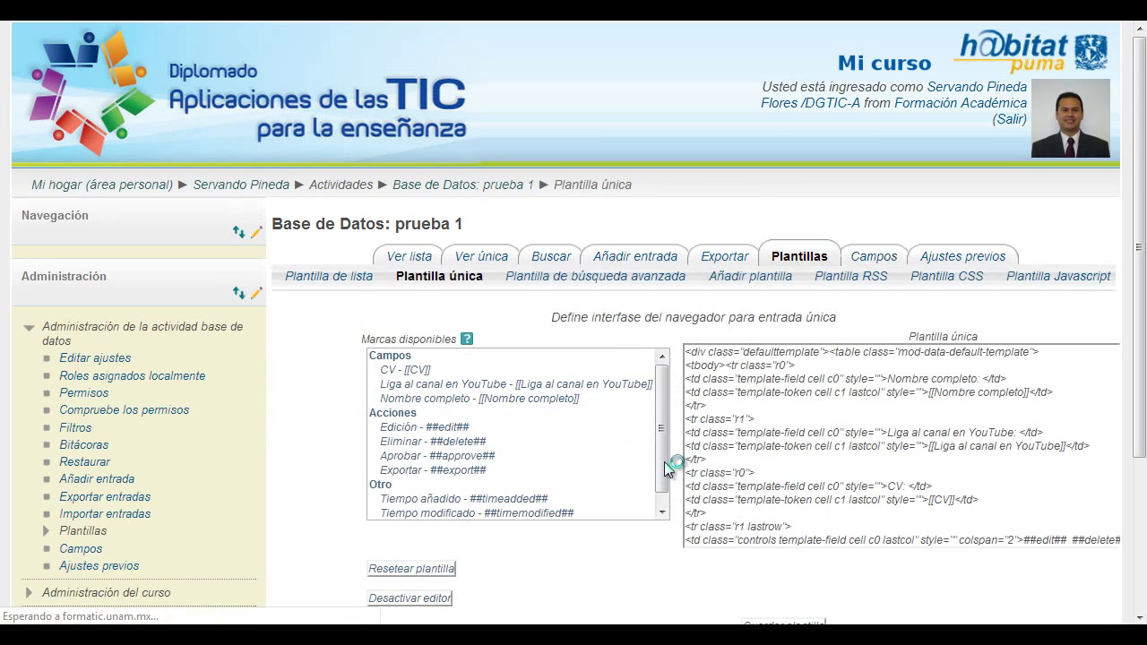
scroll(664, 461, down, 2)
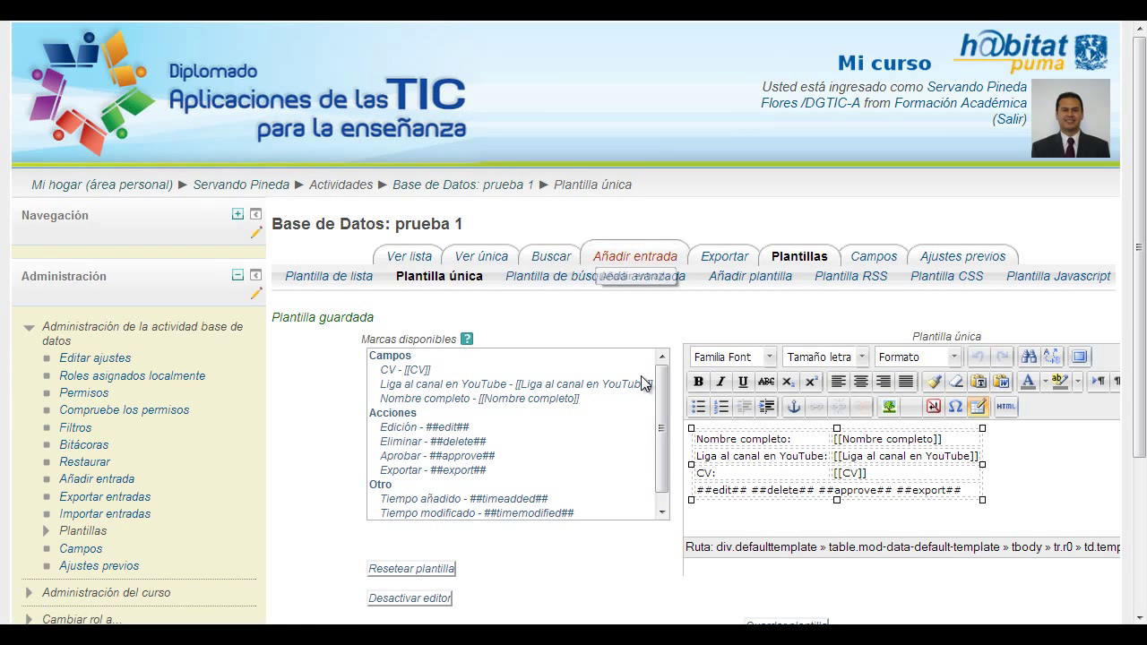
- In Añadir entrada, enter the teacher's full name surname-first and paste their YouTube channel link
click(659, 262)
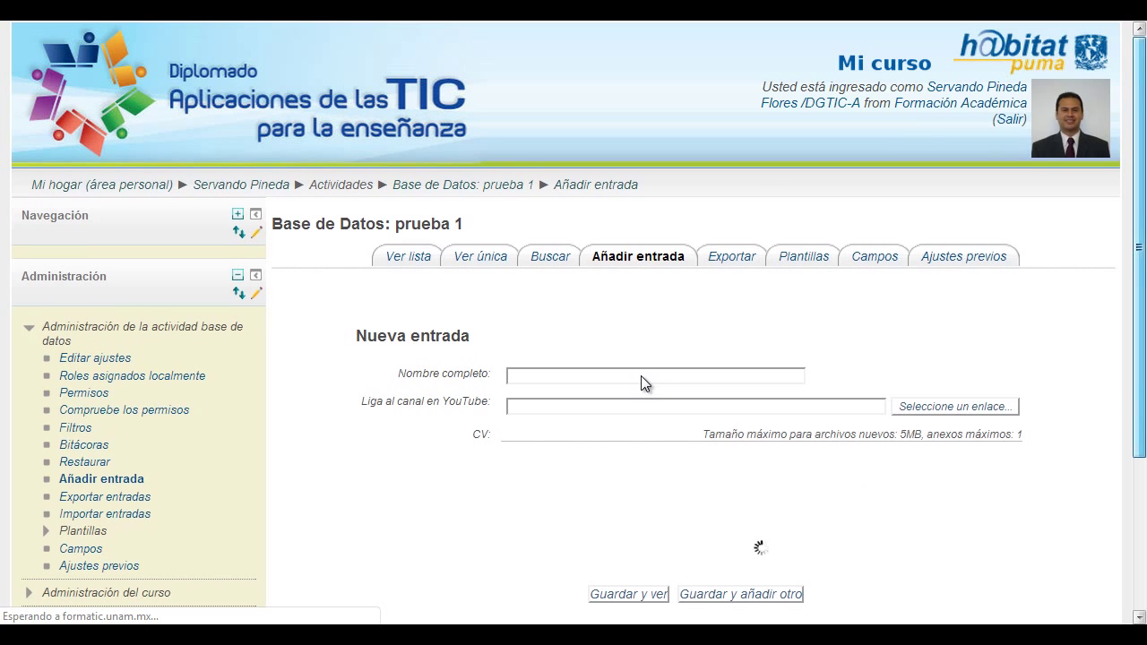
scroll(641, 376, down, 1)
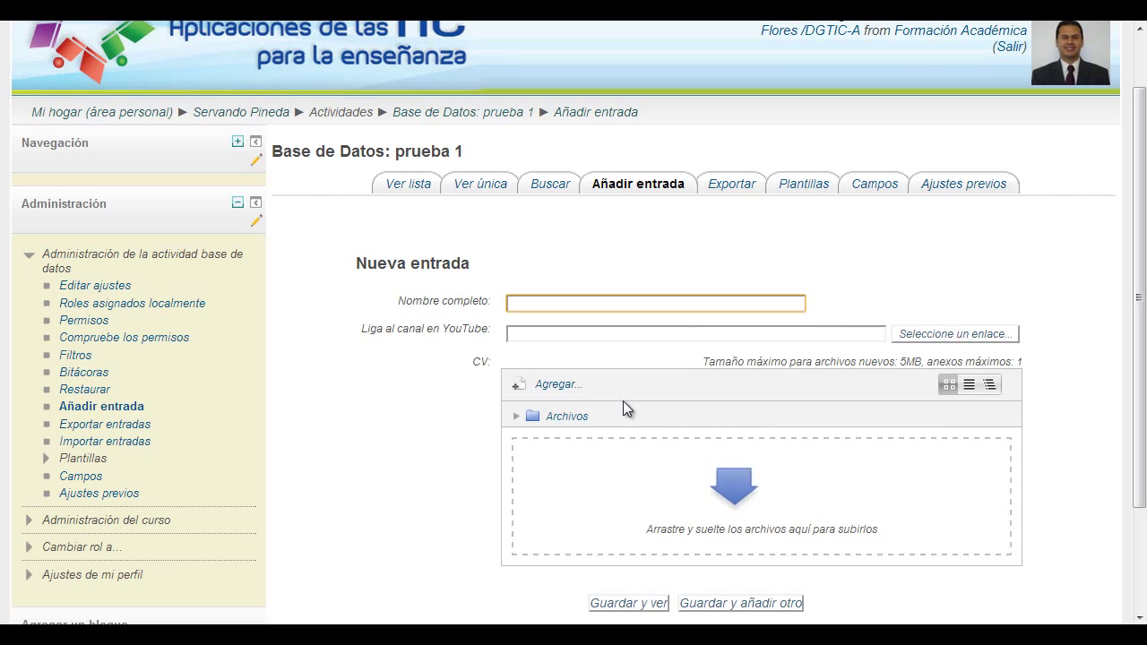
text(Servando)
key(BackSpace)
key(BackSpace)
key(BackSpace)
key(BackSpace)
key(BackSpace)
key(BackSpace)
key(BackSpace)
key(BackSpace)
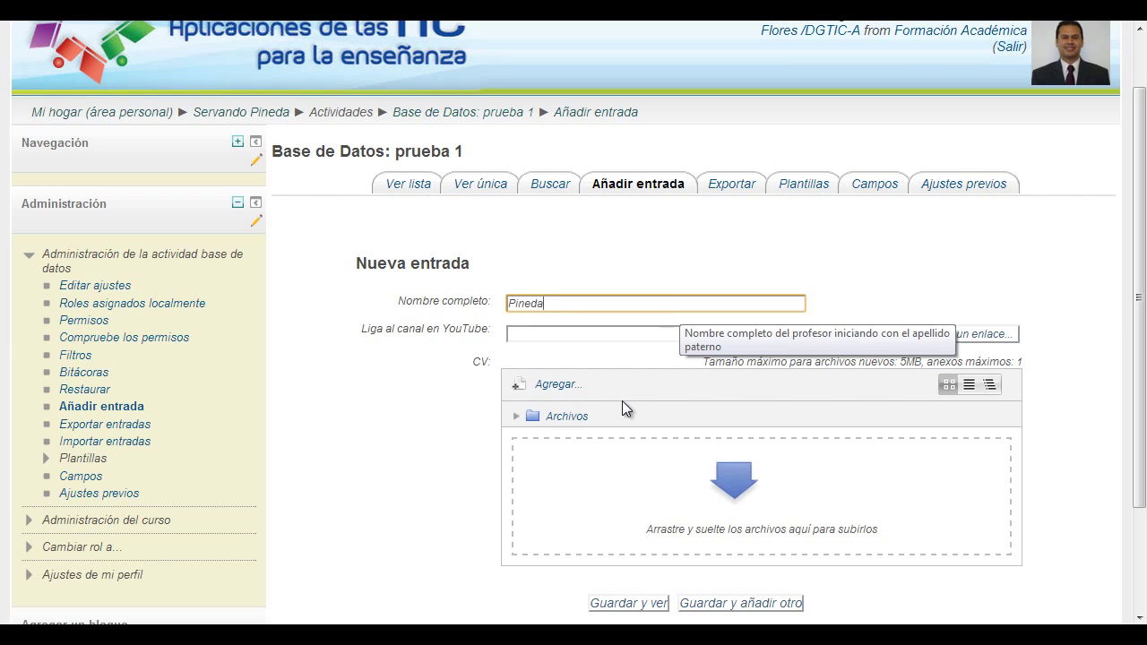
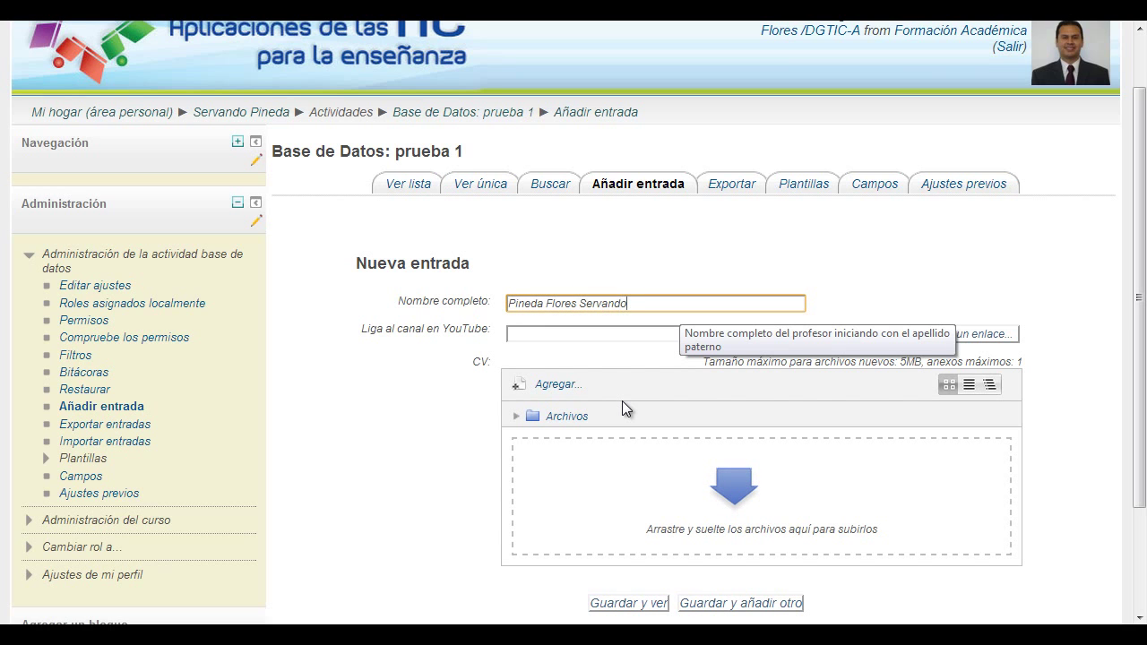
key(Tab)
text(http://www.youtube.com/user/Mralenius)
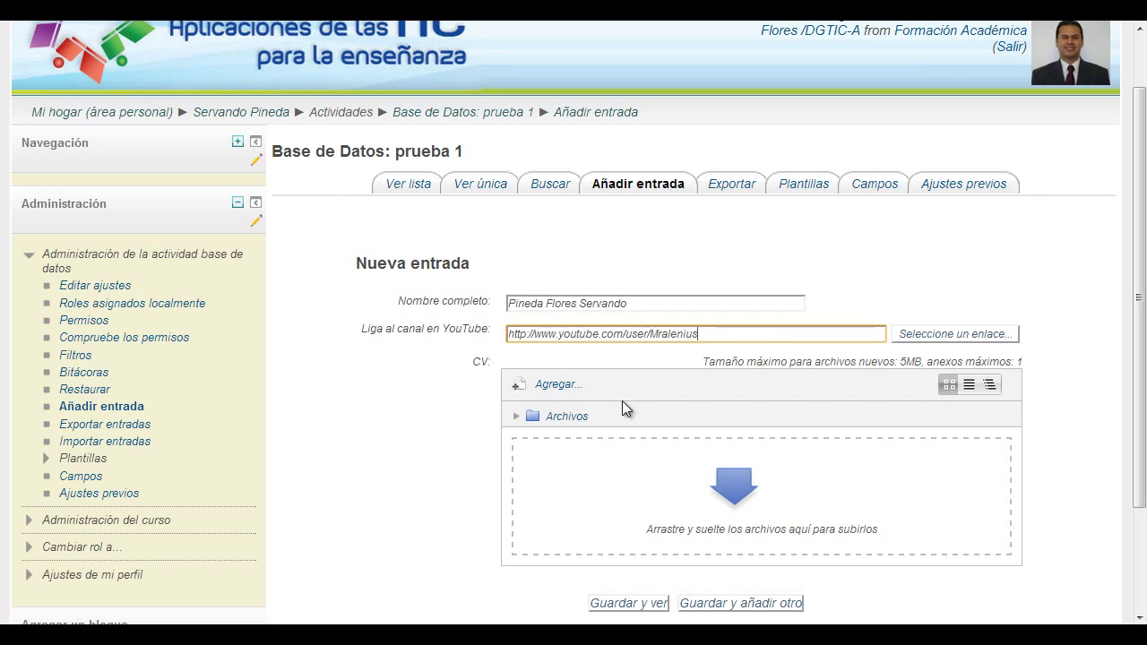
key(Tab)
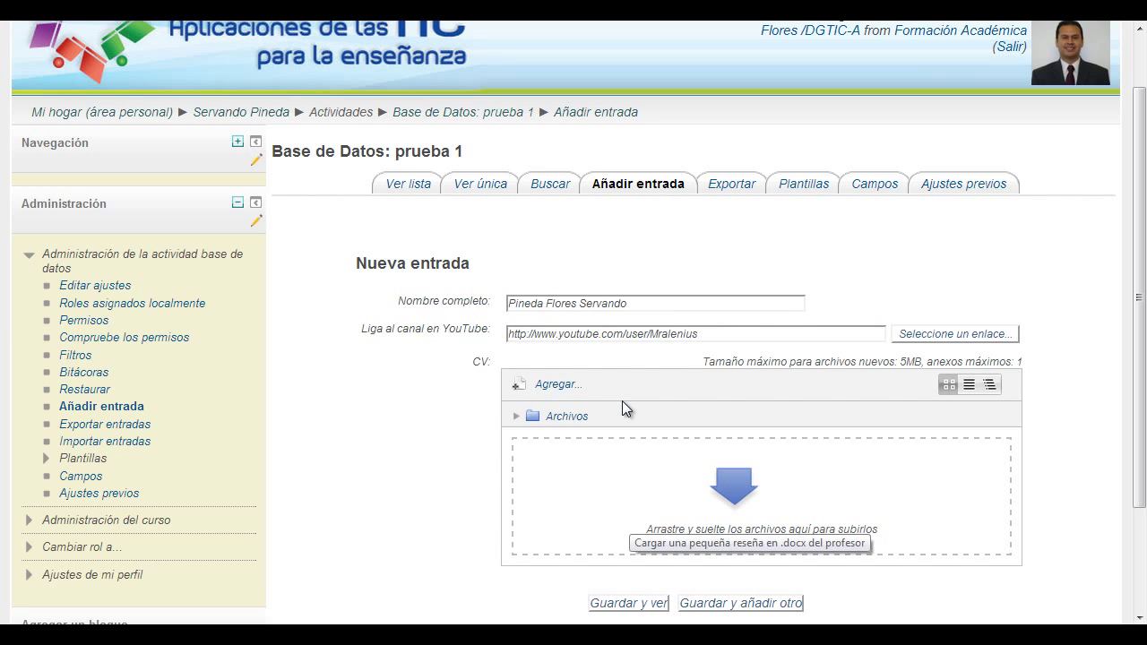
key(Tab)
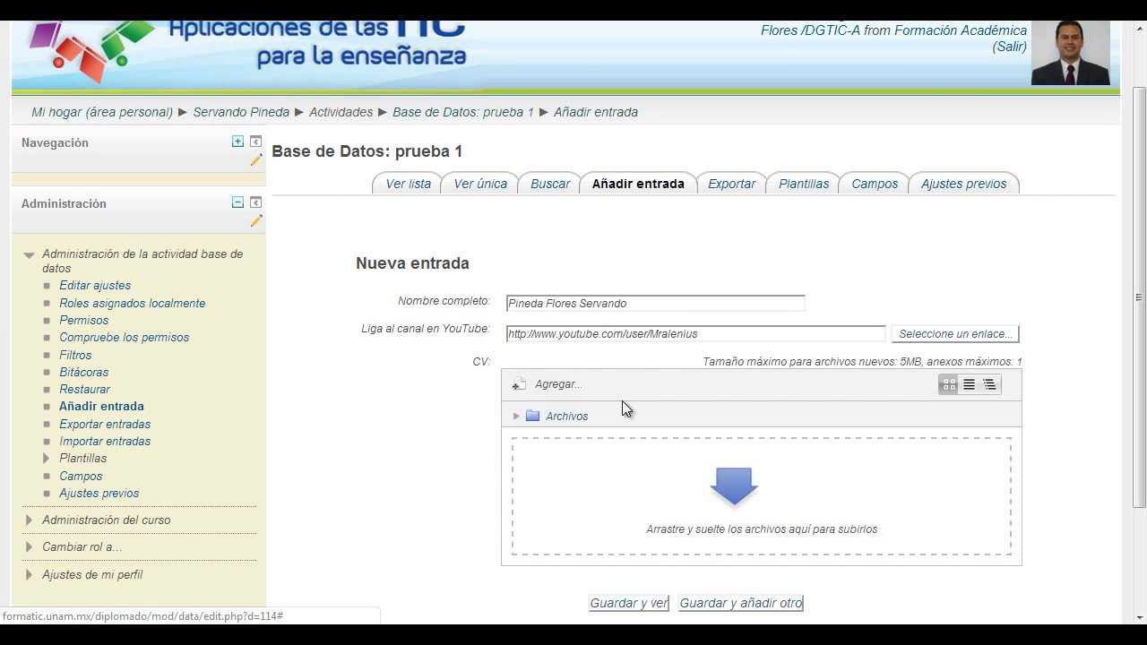
key(Return)
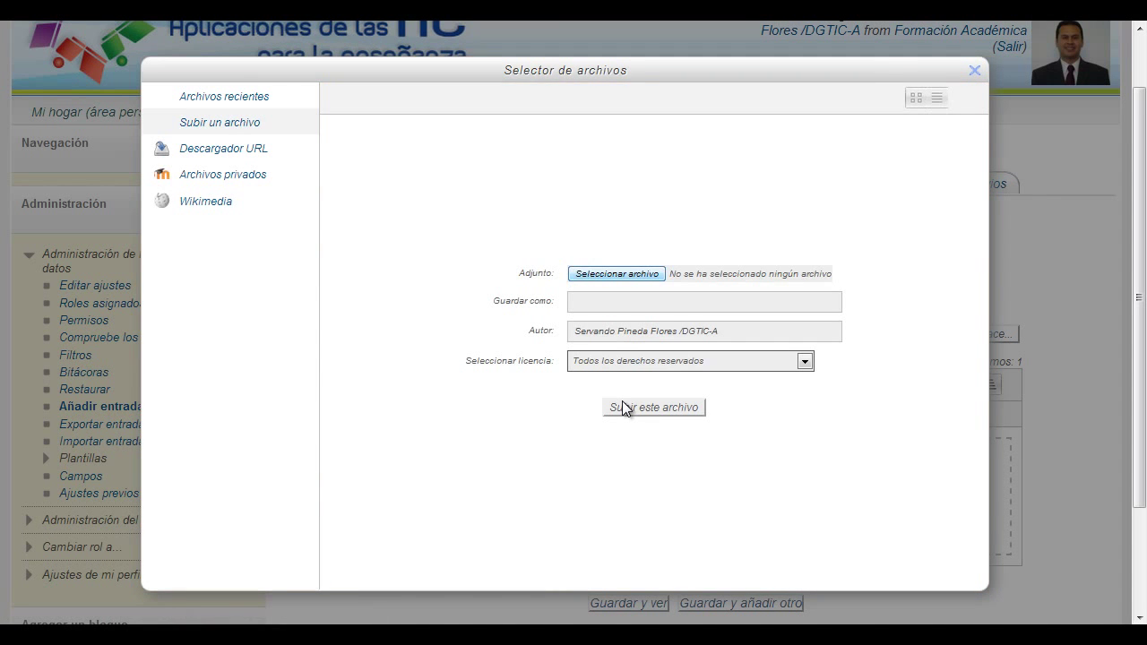
- Upload the teacher's CV .docx from the CVs folder into the entry's CV field
key(Return)
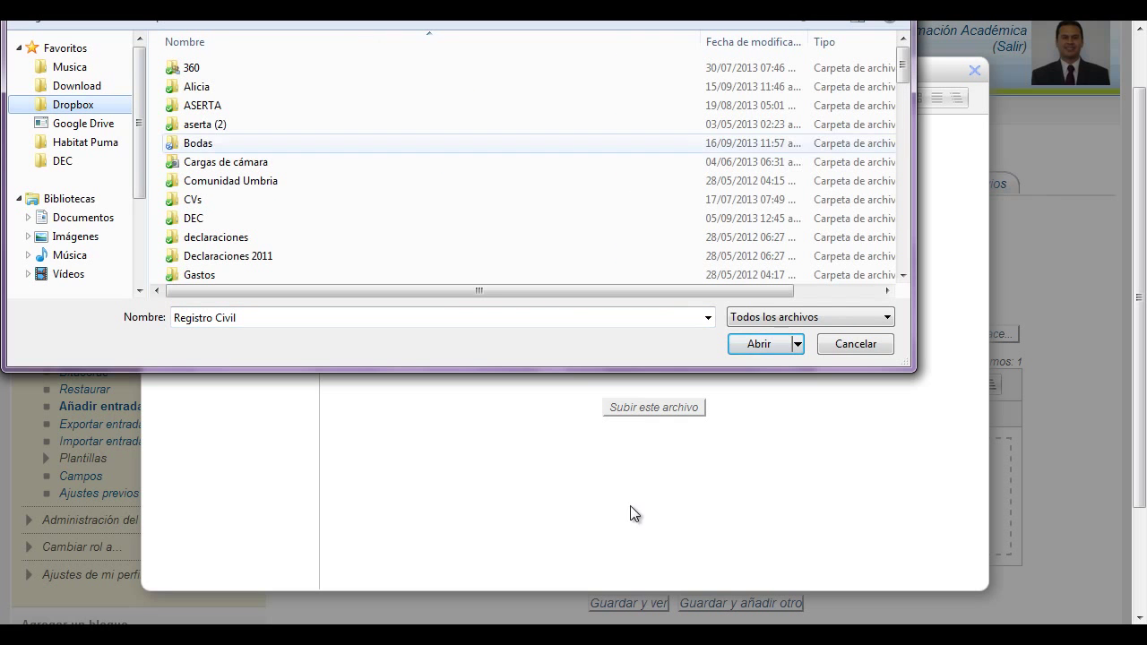
click(225, 161)
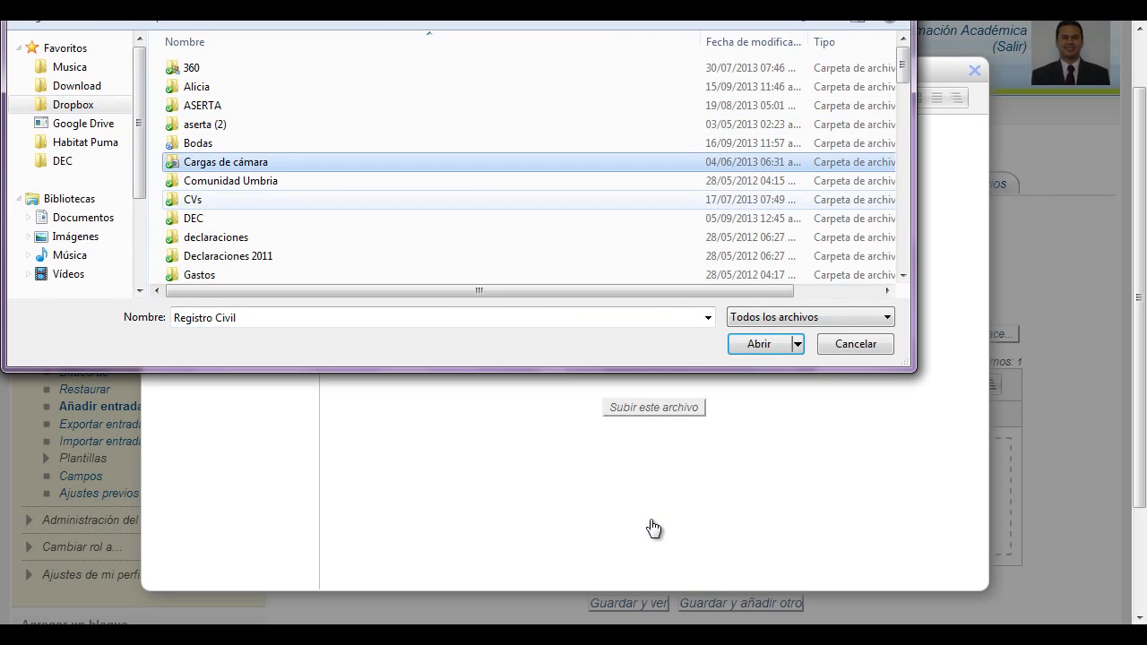
double_click(193, 199)
key(Down)
key(Down)
key(Down)
key(Return)
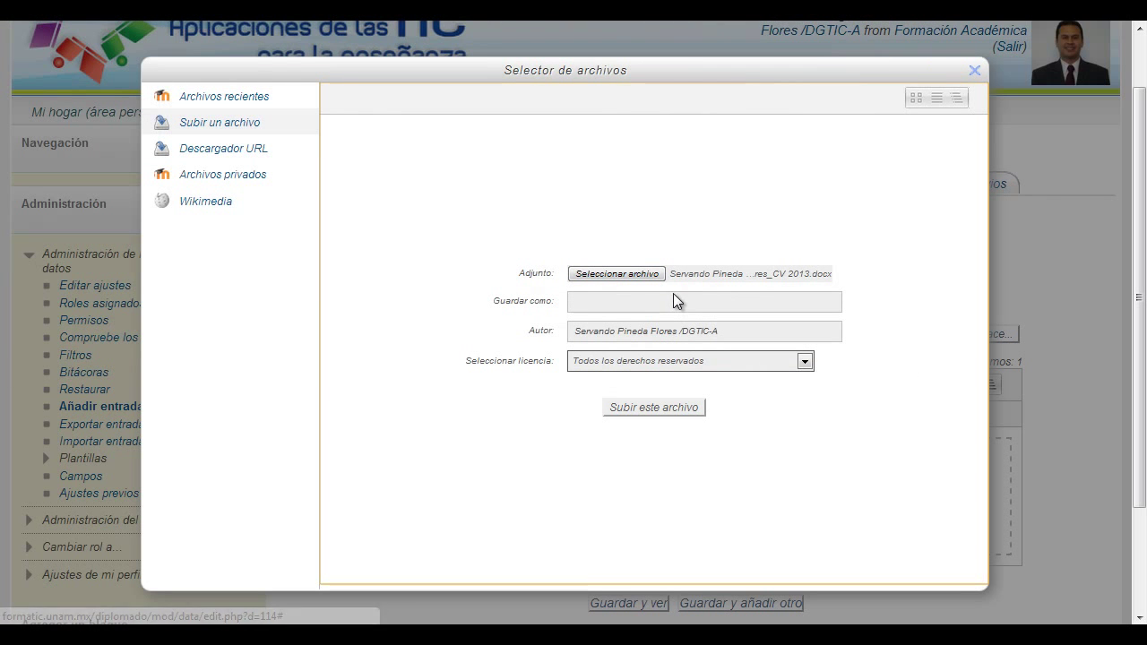
click(676, 273)
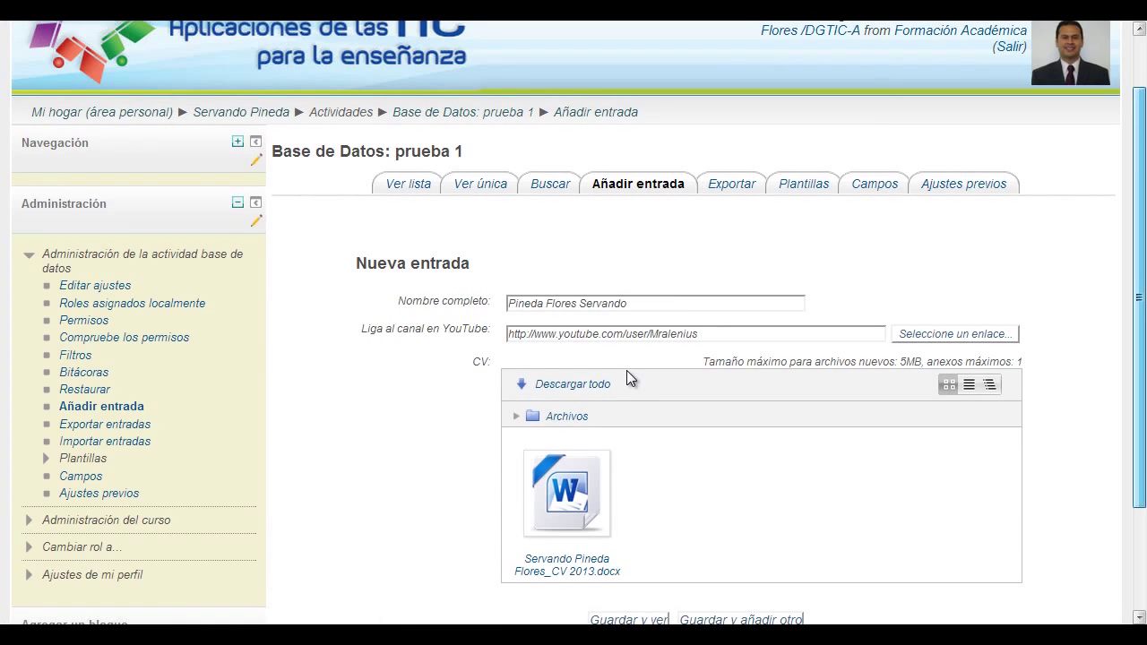
- Save the entry with name, YouTube link and CV via 'Guardar y ver', then highlight the teacher's name
scroll(626, 370, down, 3)
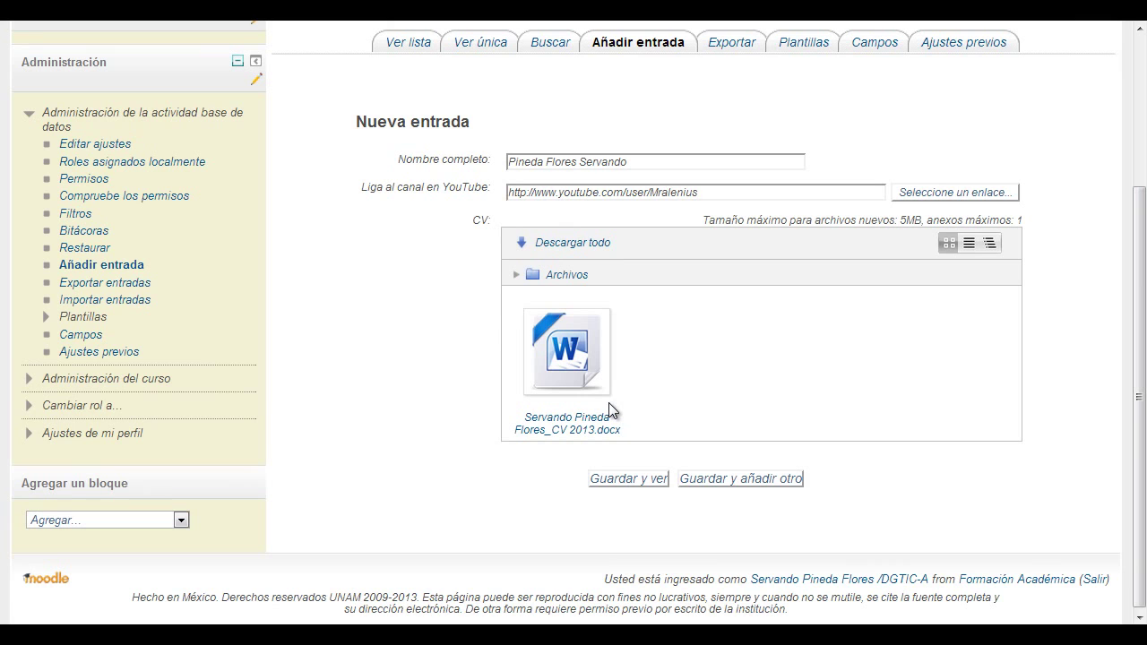
key(Return)
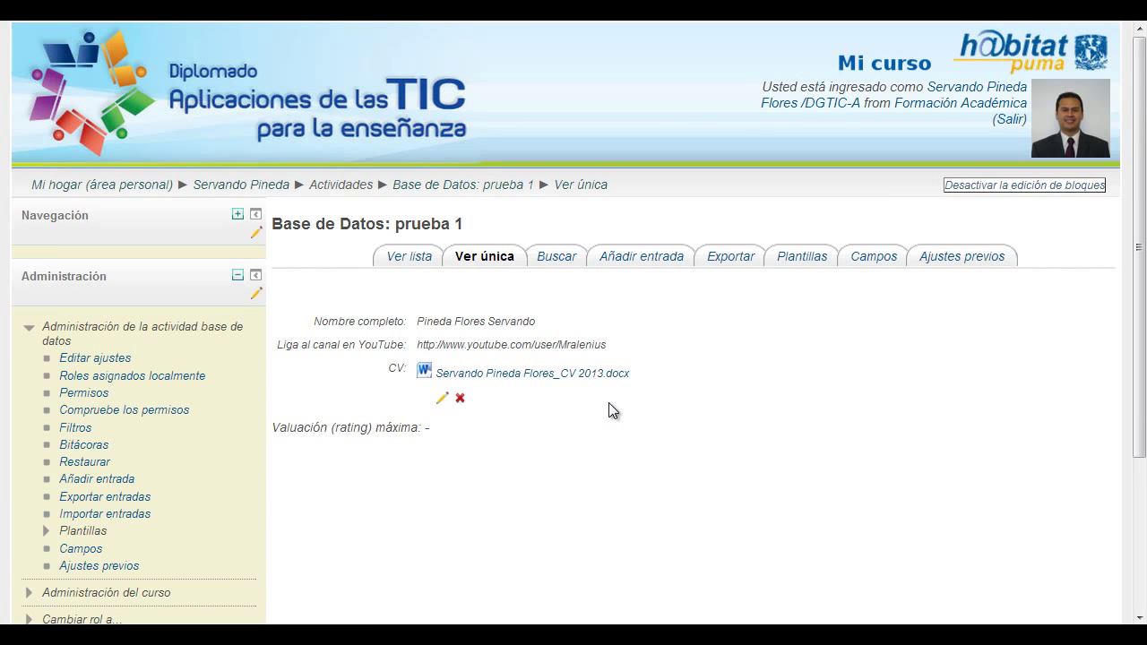
drag(536, 321, 416, 320)
click(609, 403)
click(442, 398)
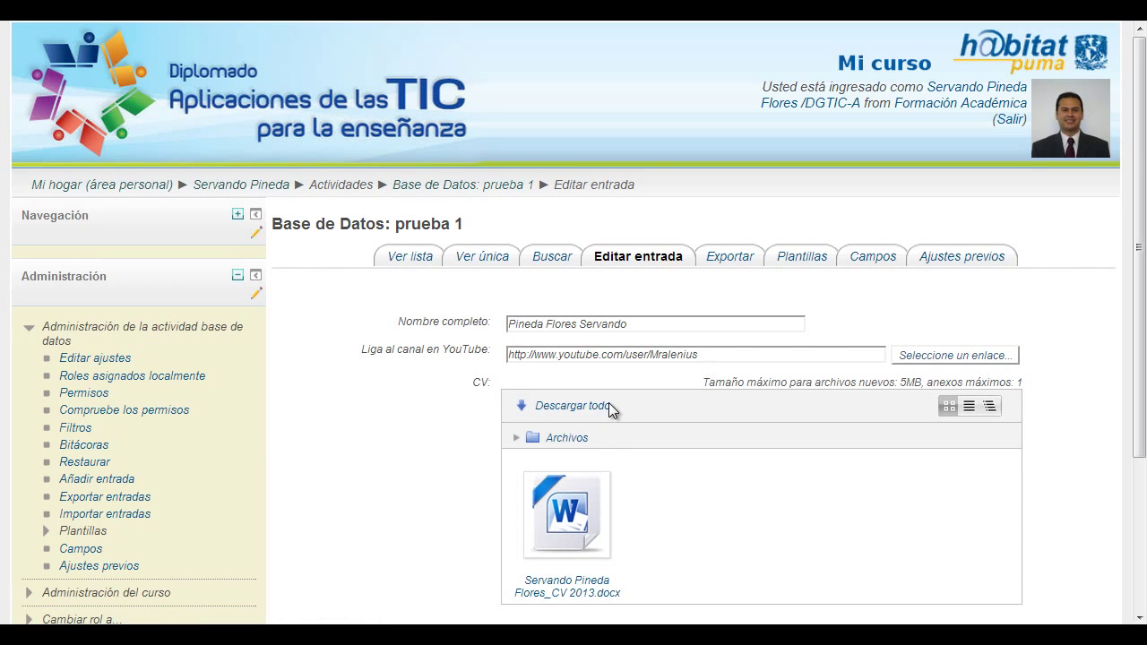
scroll(611, 411, down, 3)
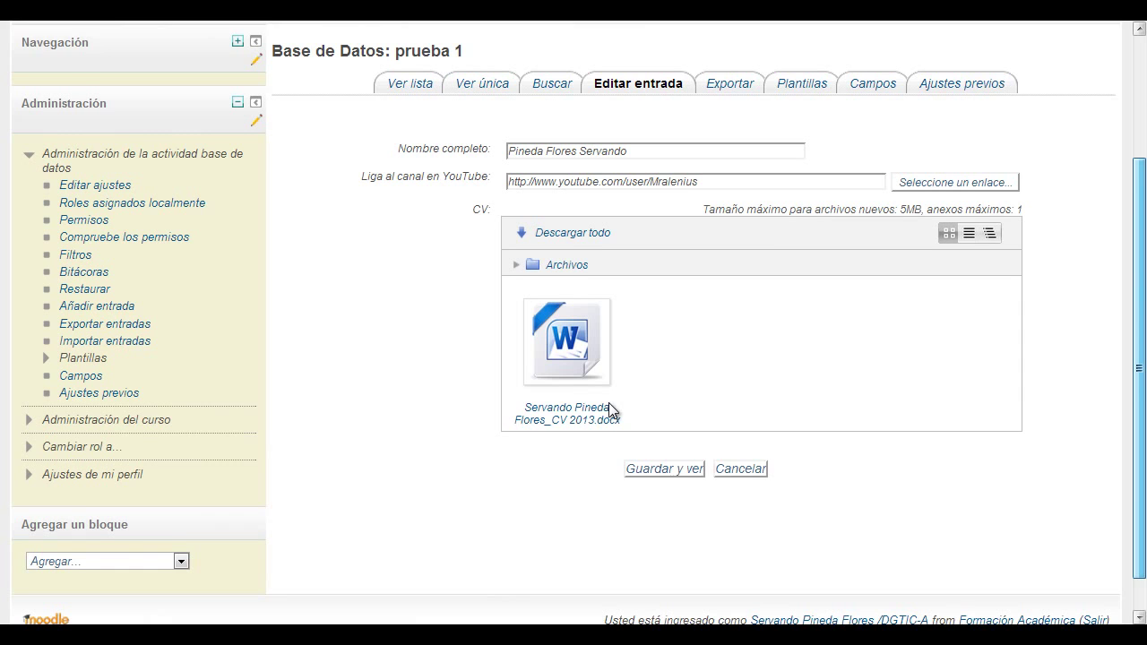
scroll(611, 411, down, 1)
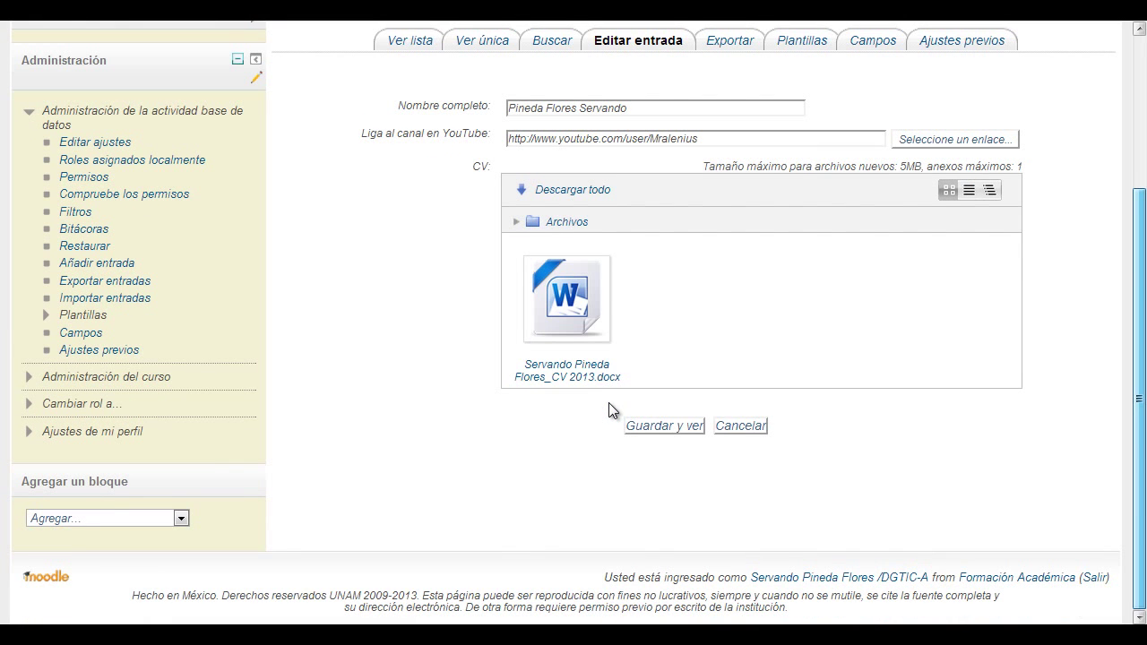
scroll(608, 402, up, 2)
click(651, 477)
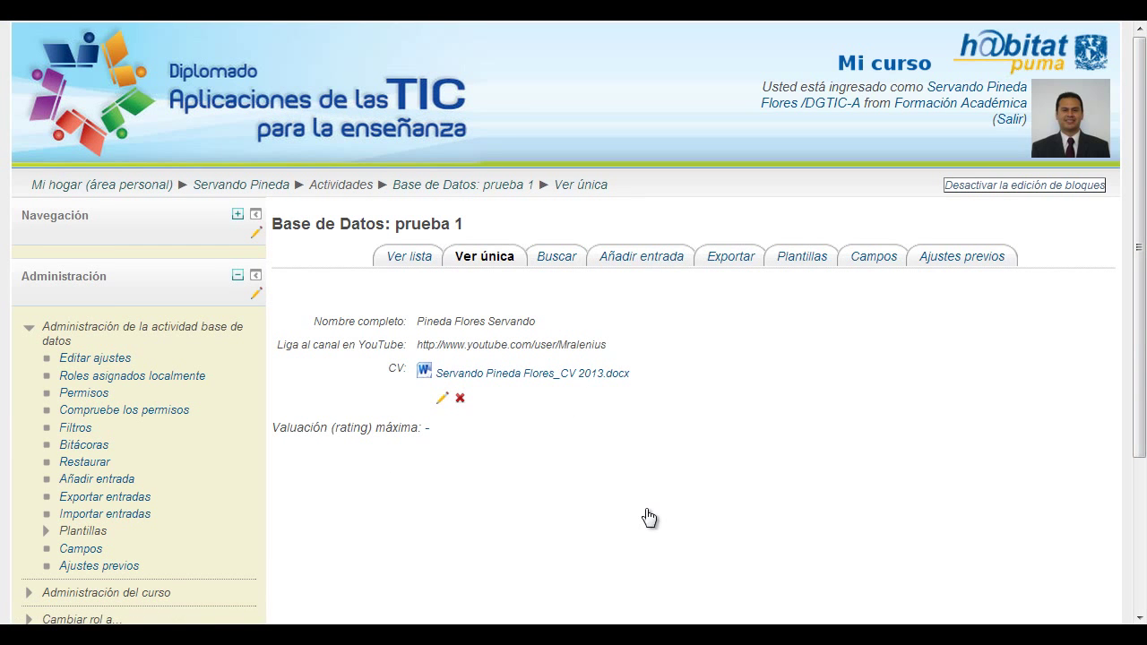
click(787, 255)
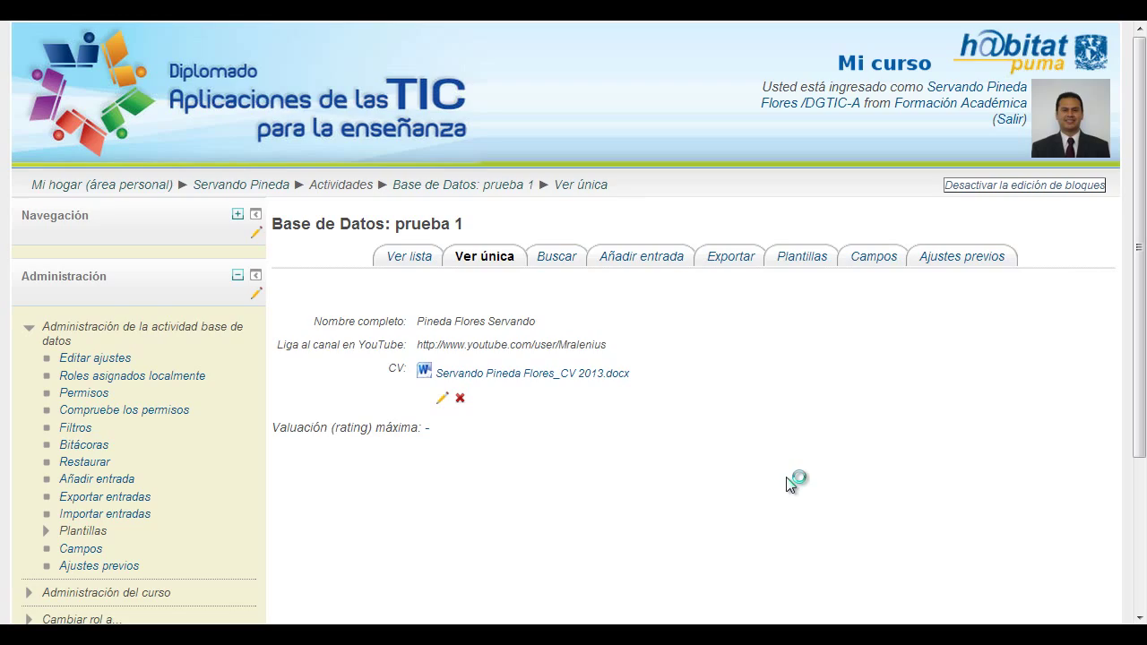